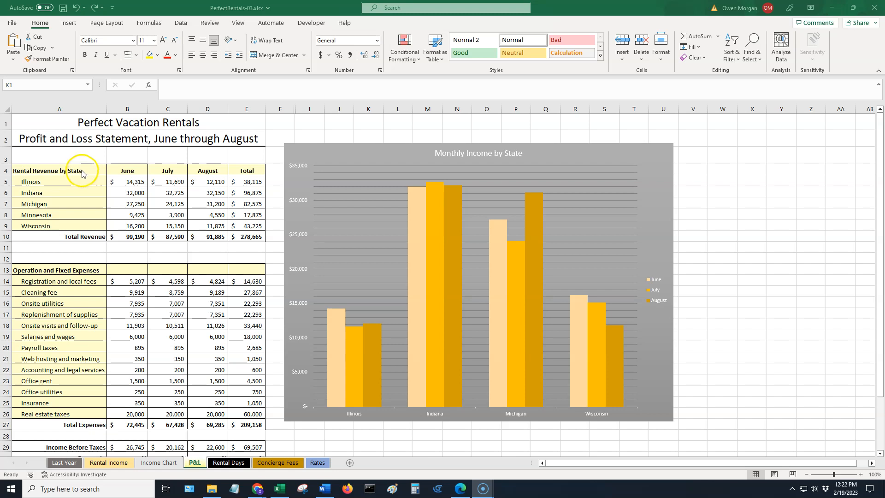
Select the state names and totals (A4:A9 and E4:E9) and insert a recommended pie chart of them.
click(81, 170)
drag(82, 170, 82, 222)
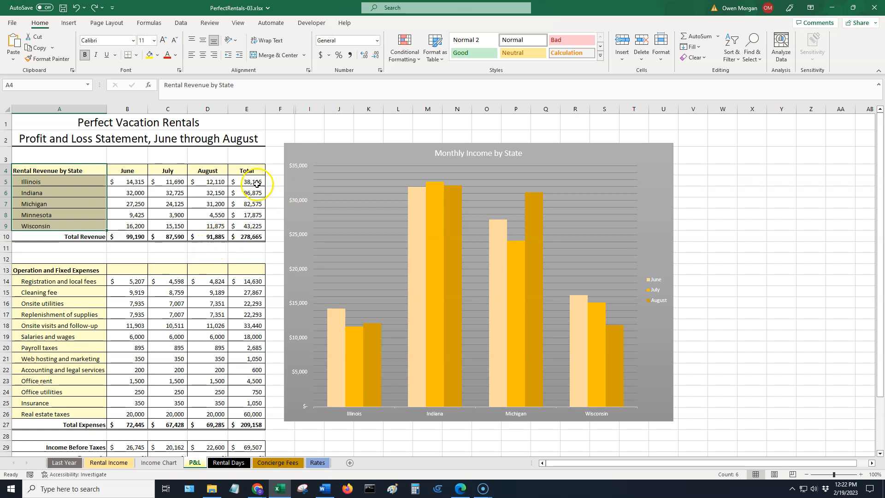
ctrl+drag(248, 171, 252, 225)
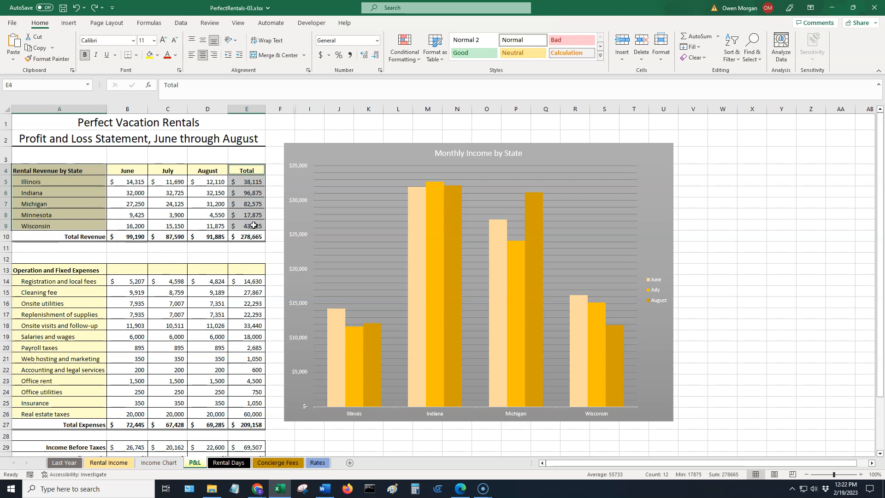
click(70, 24)
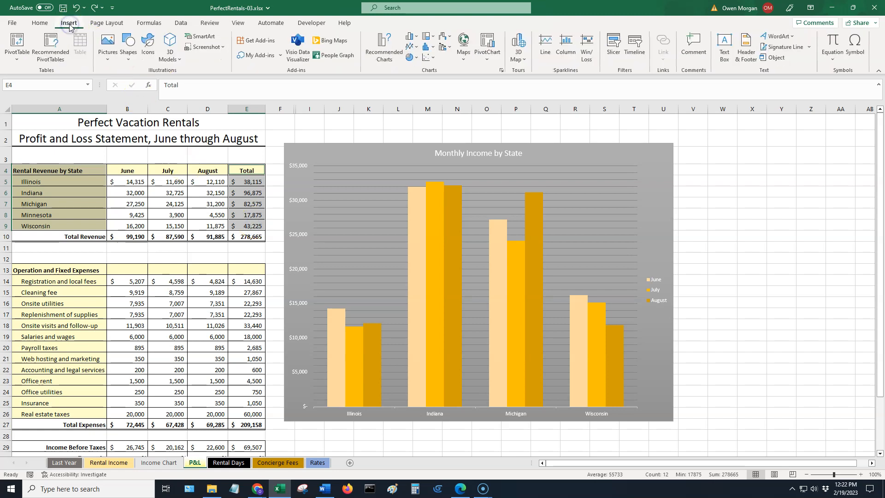
click(501, 71)
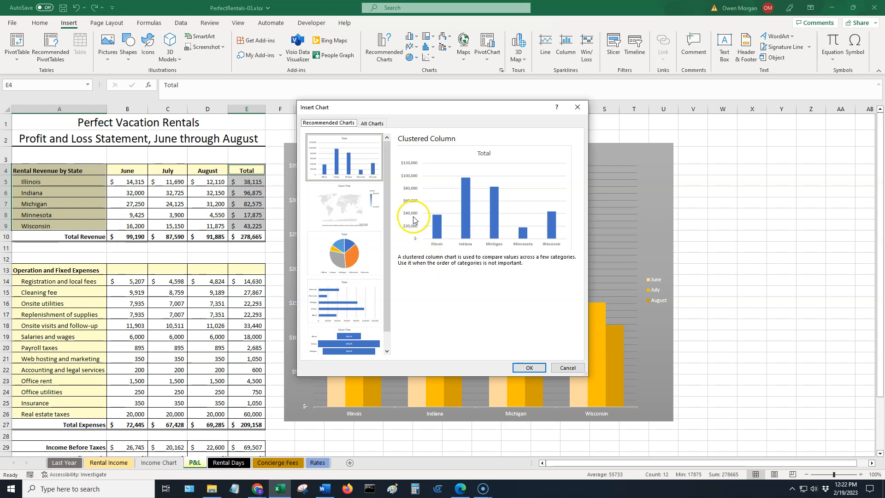
click(344, 258)
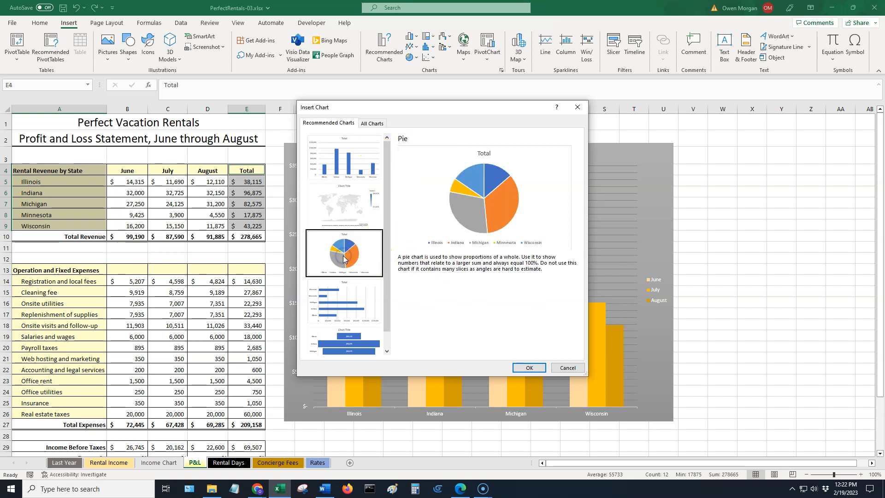
click(530, 367)
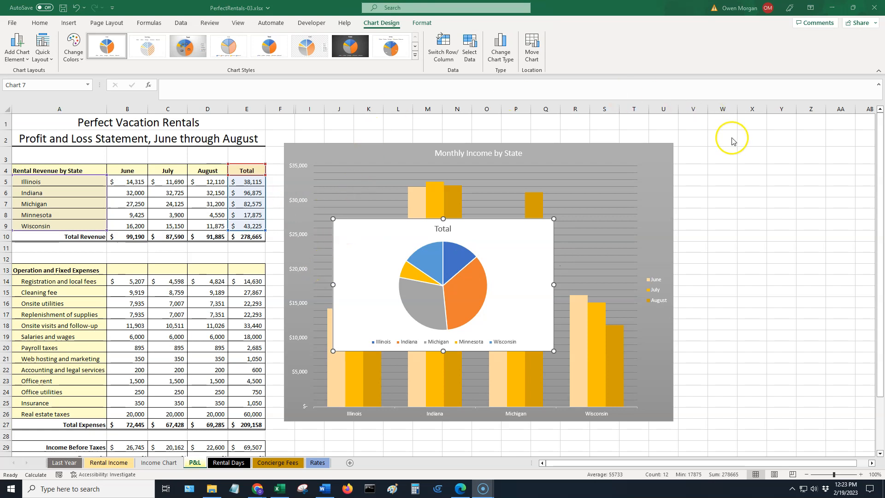
Move the pie chart to a new sheet named Pie Chart.
click(468, 94)
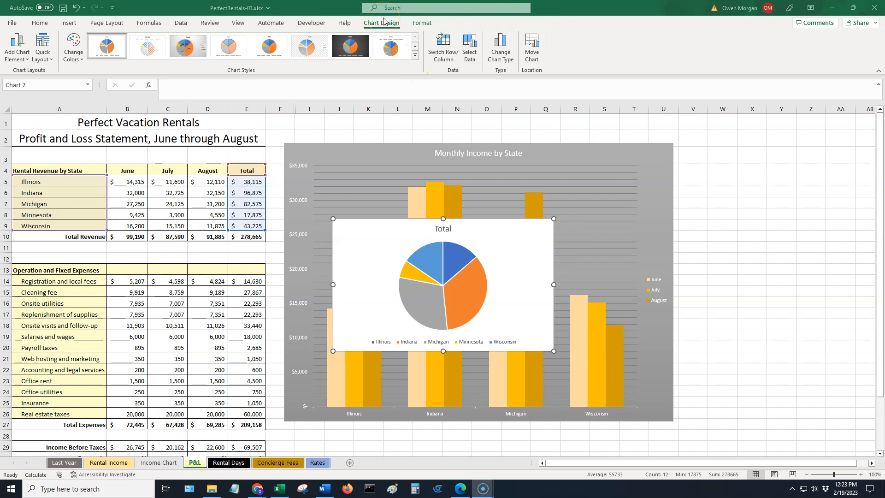
click(532, 51)
click(531, 51)
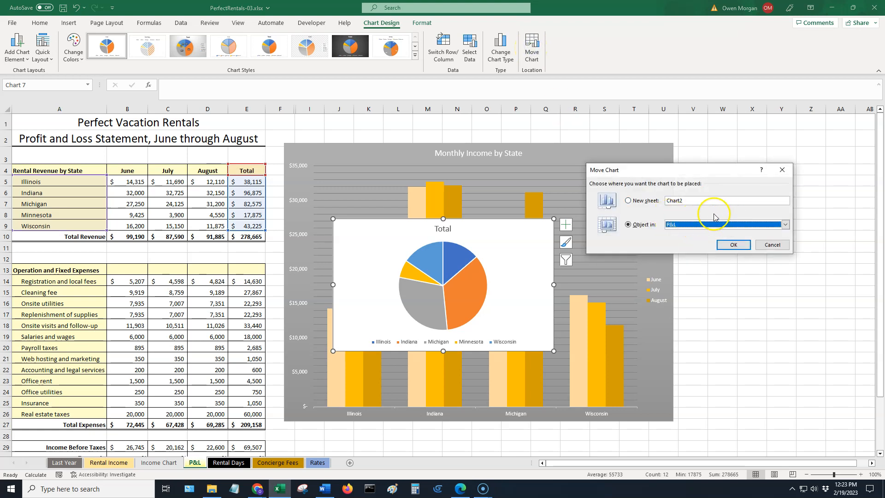
click(632, 204)
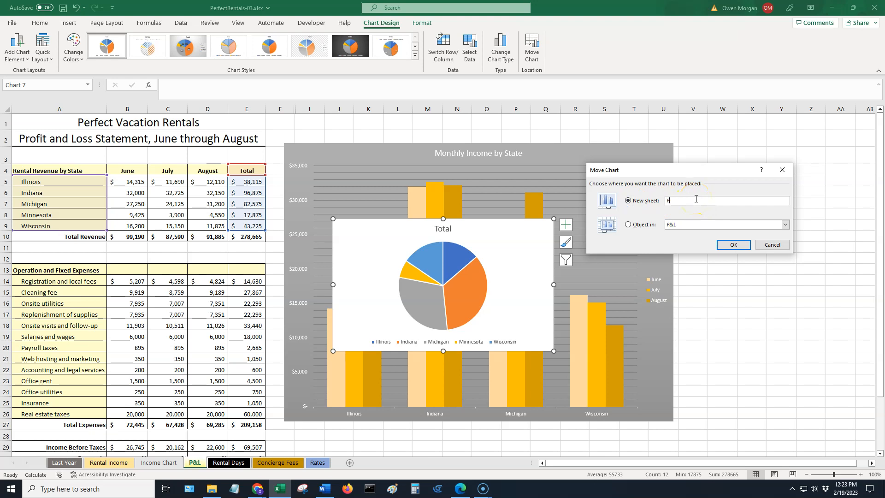
text(Pie Chart)
click(734, 245)
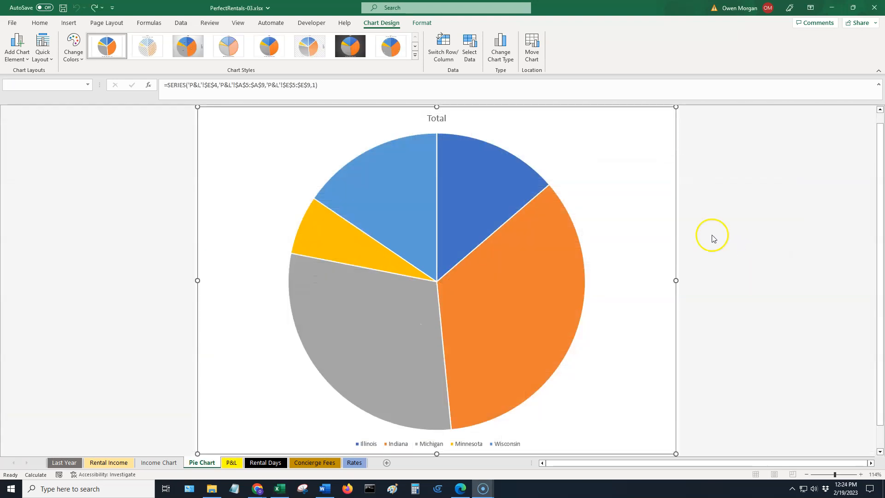
Replace the chart title with Rental Revenue on one line and June through August on a second line.
click(445, 118)
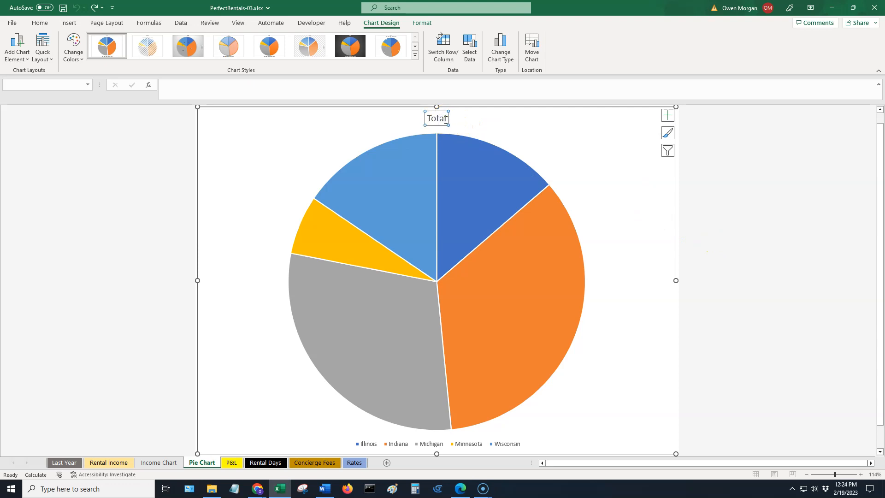
click(273, 85)
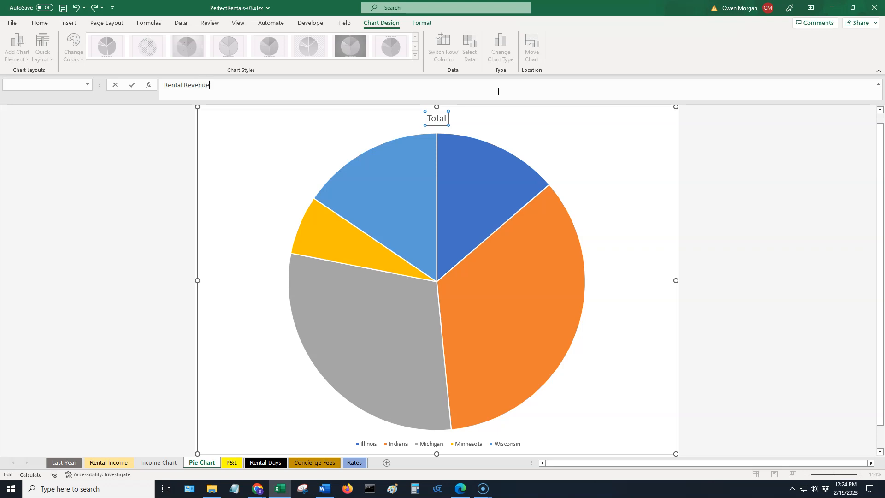
key(alt)
key(alt+Return)
key(Return)
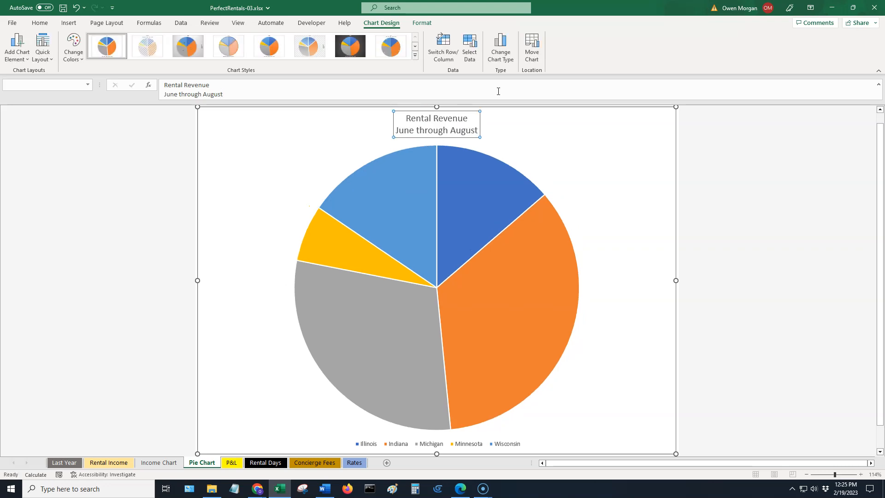
Set the font size of the title's first line, Rental Revenue, to 24.
key(alt)
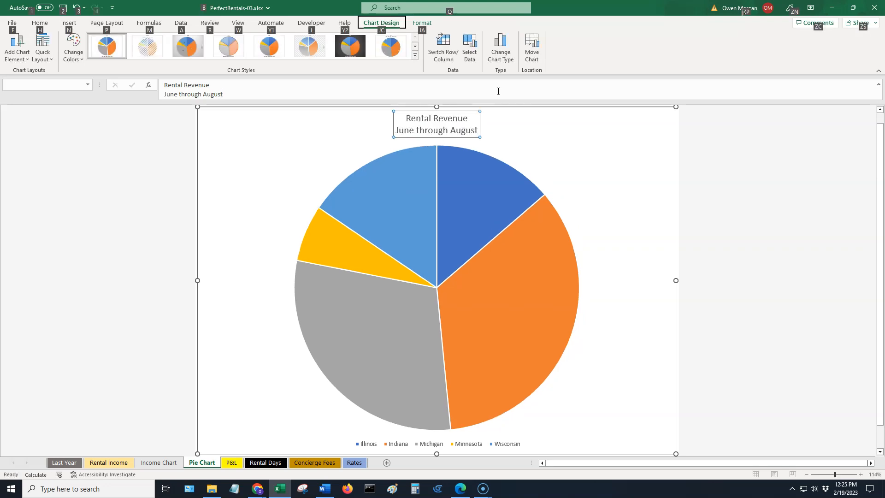
click(404, 119)
drag(404, 118, 466, 119)
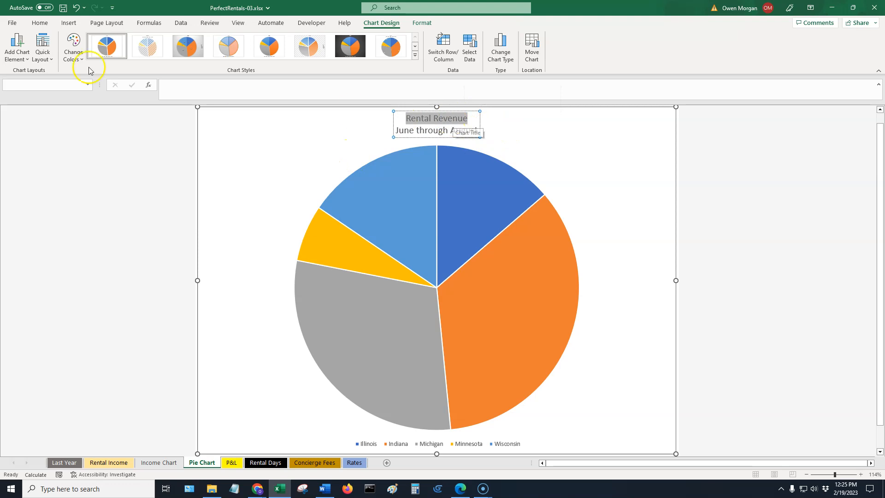
click(40, 23)
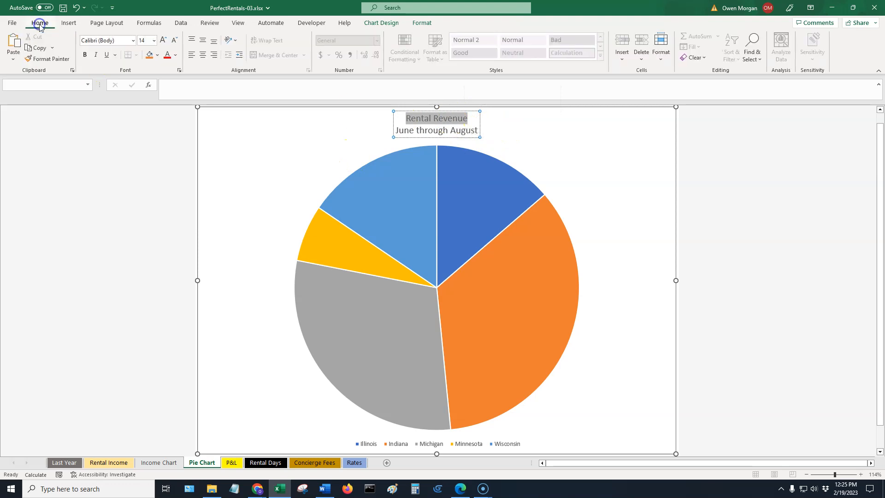
click(155, 40)
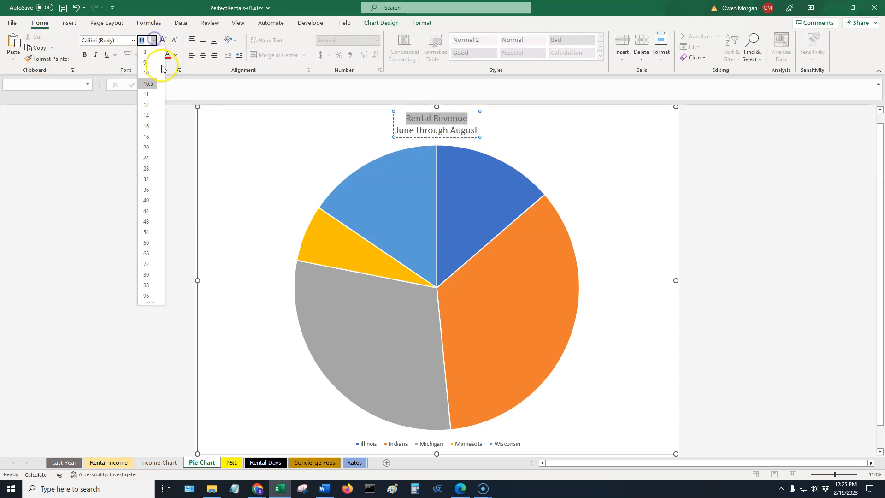
click(156, 158)
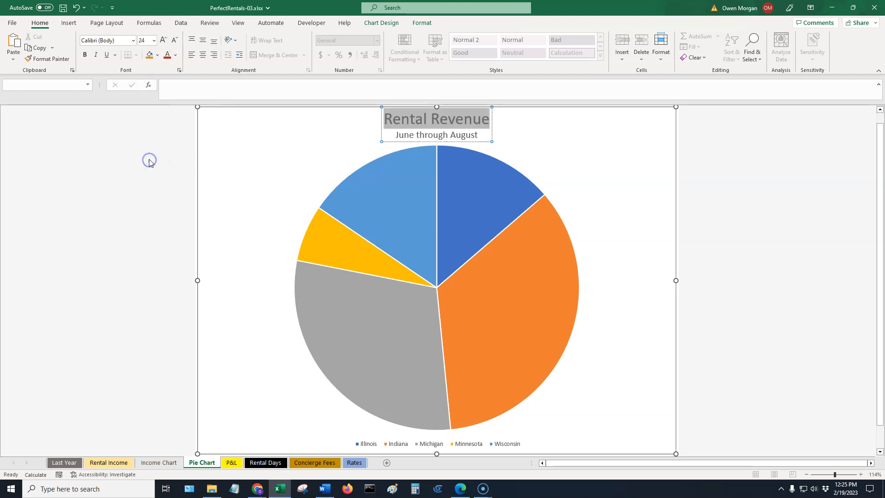
Enlarge the title's second line, June through August, to 18 point.
click(395, 157)
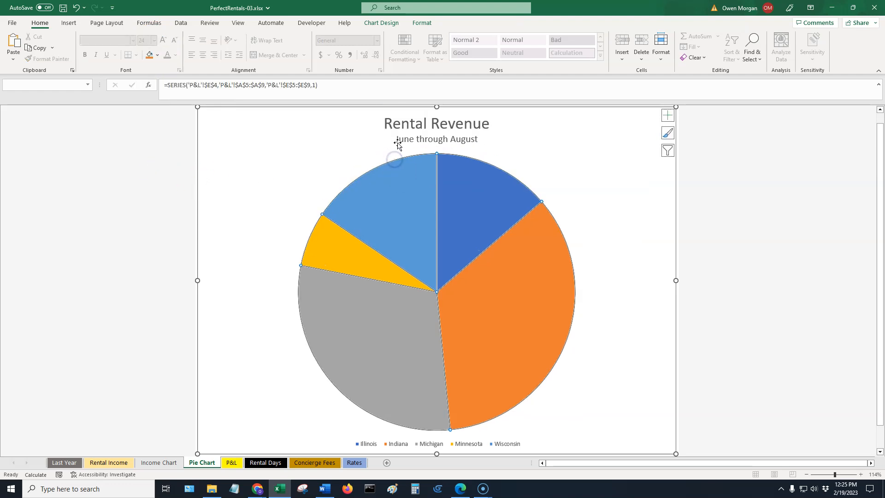
click(398, 140)
drag(398, 140, 477, 138)
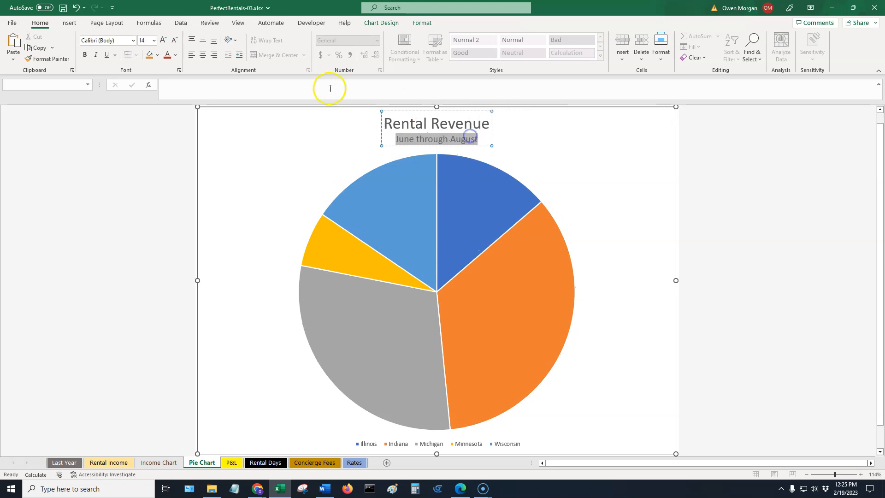
click(162, 40)
click(162, 40)
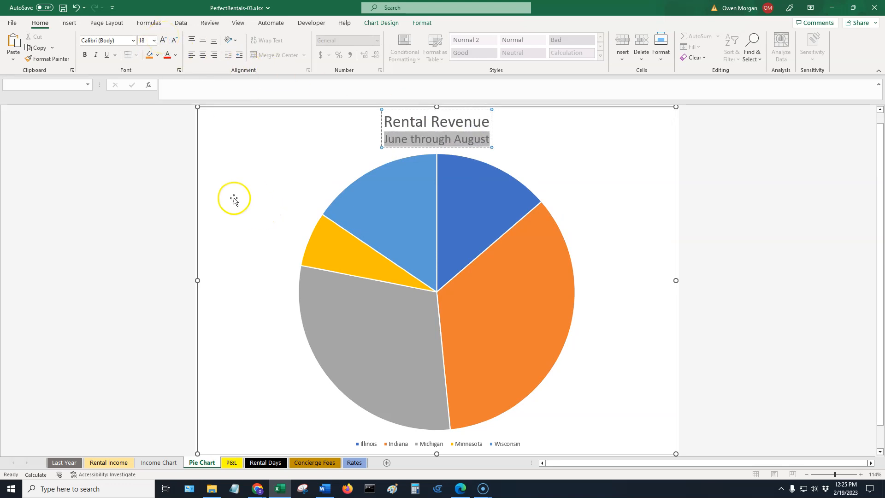
Explode the Indiana slice out of the pie with a point explosion of 10%.
click(222, 178)
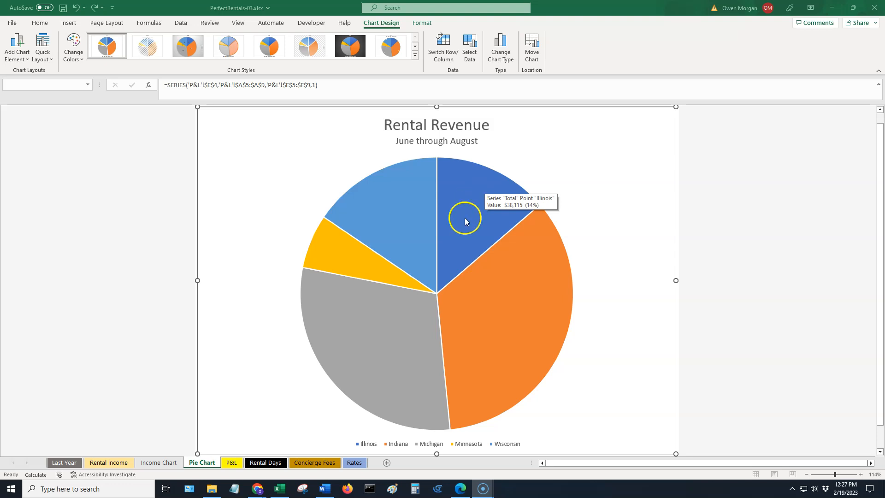
click(470, 203)
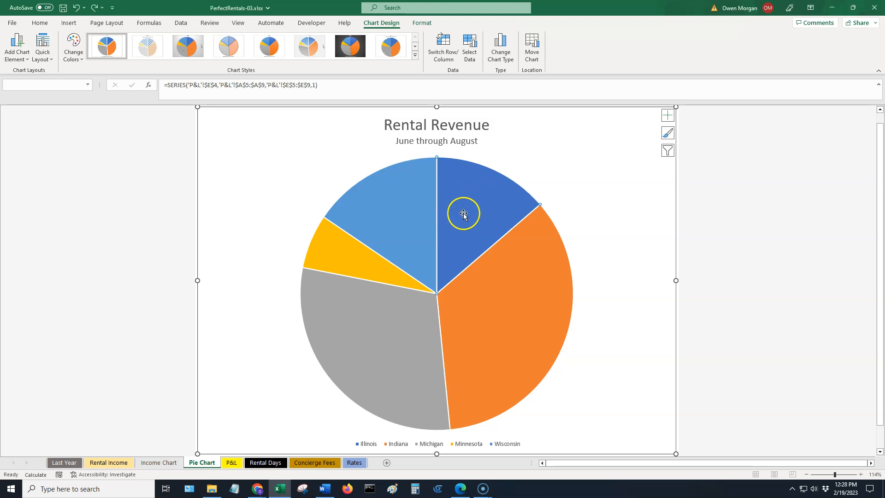
double_click(463, 213)
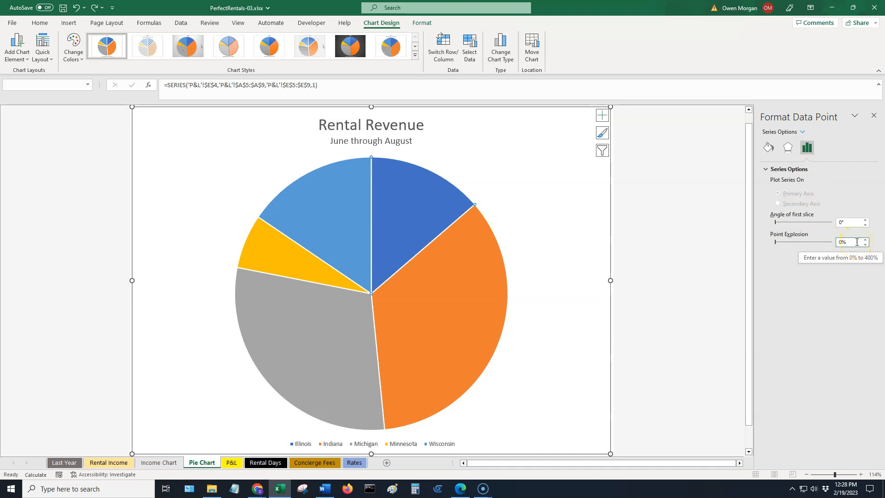
click(474, 310)
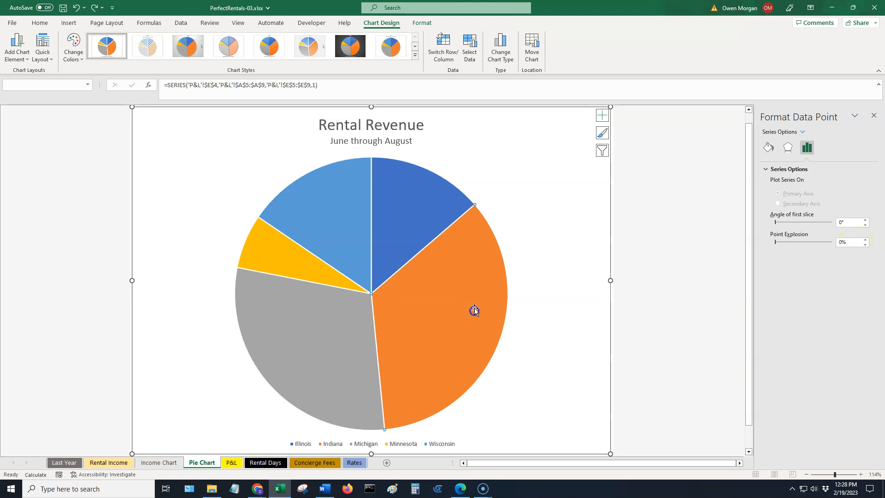
click(451, 307)
click(853, 243)
drag(855, 244, 817, 245)
text(1)
key(Return)
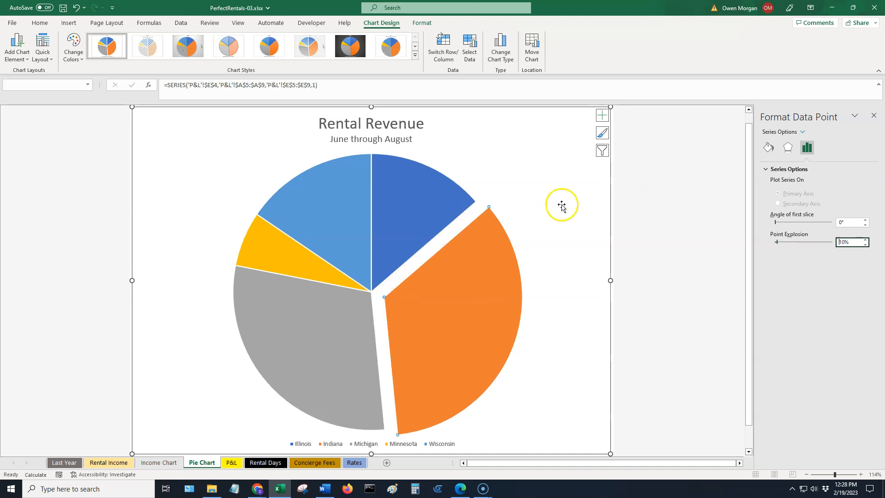
Pull the Minnesota slice out from the pie to about 20% point explosion.
mouse_move(479, 278)
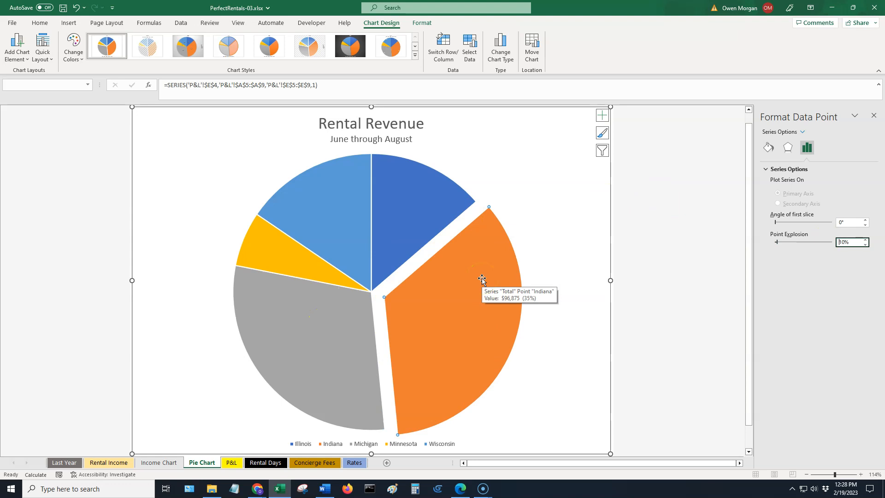
click(276, 251)
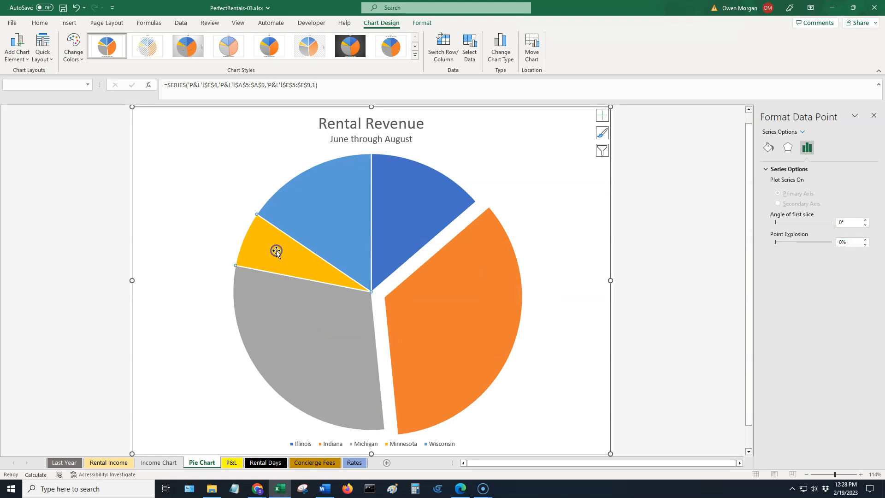
mouse_move(282, 255)
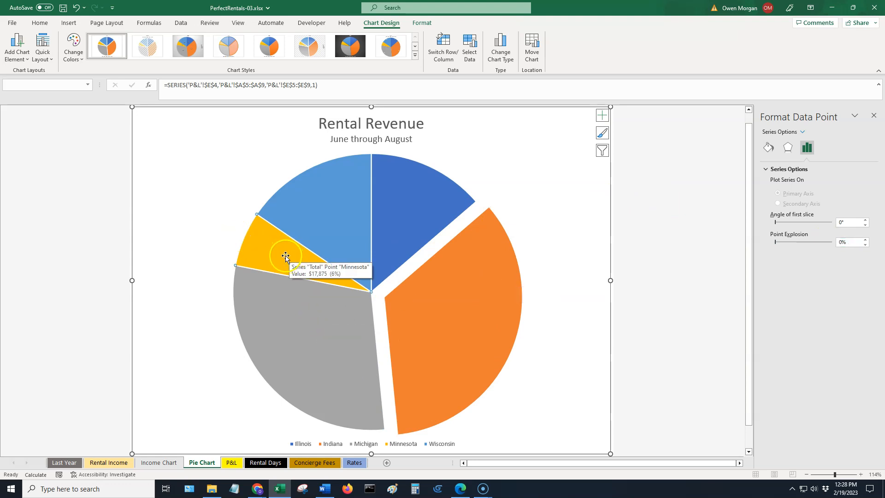
drag(283, 251, 255, 239)
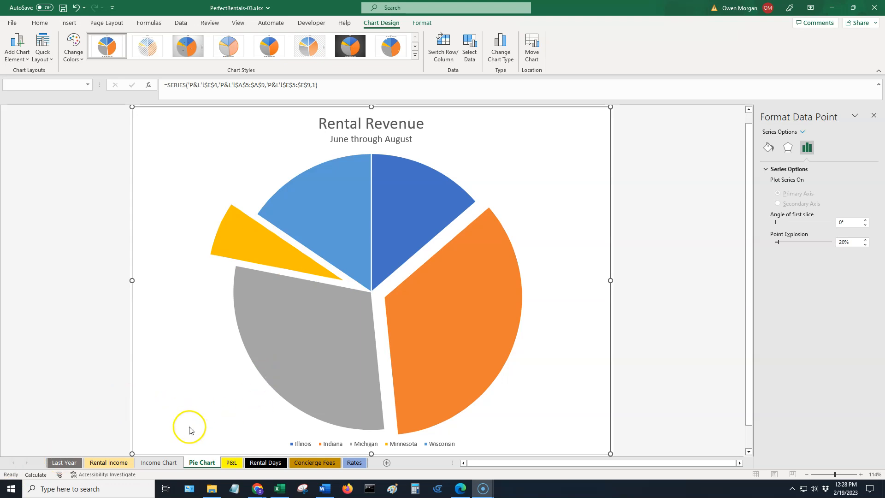
Set the legend's font size to 14.
click(320, 437)
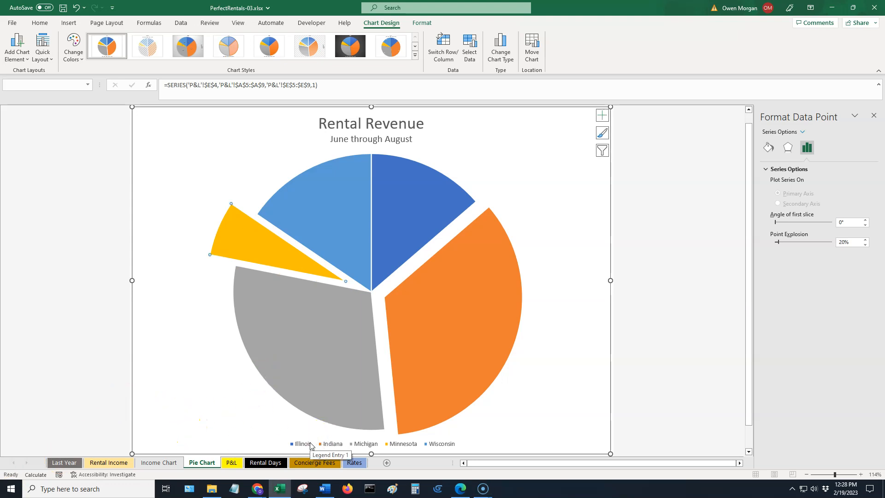
click(306, 444)
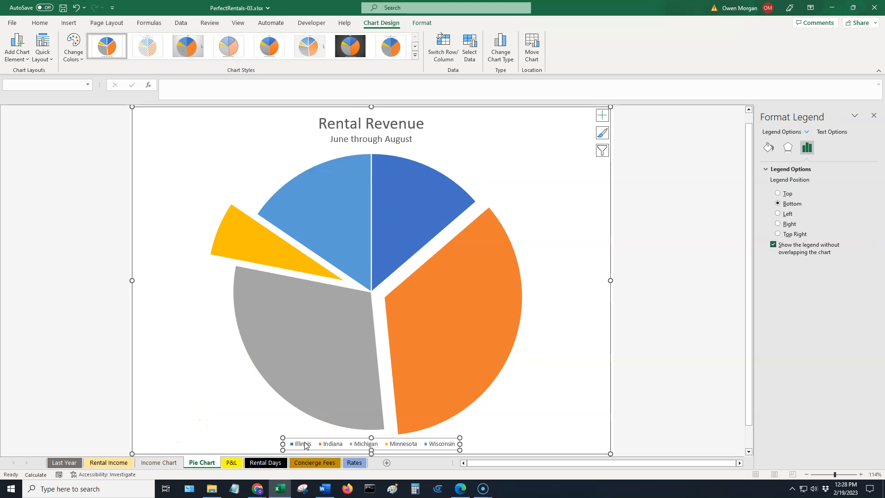
click(46, 27)
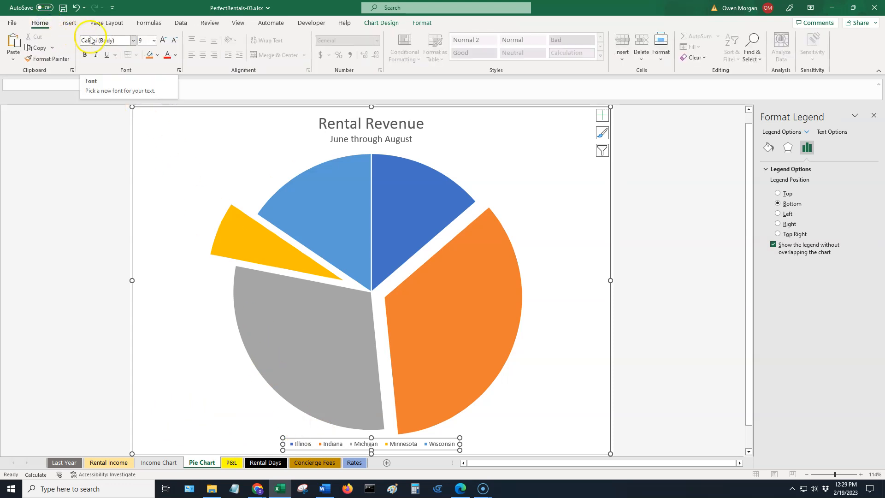
click(154, 40)
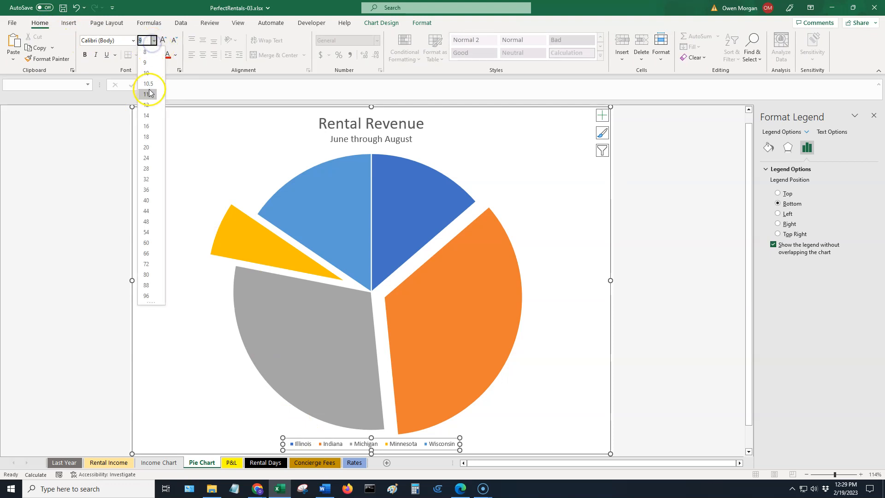
click(146, 115)
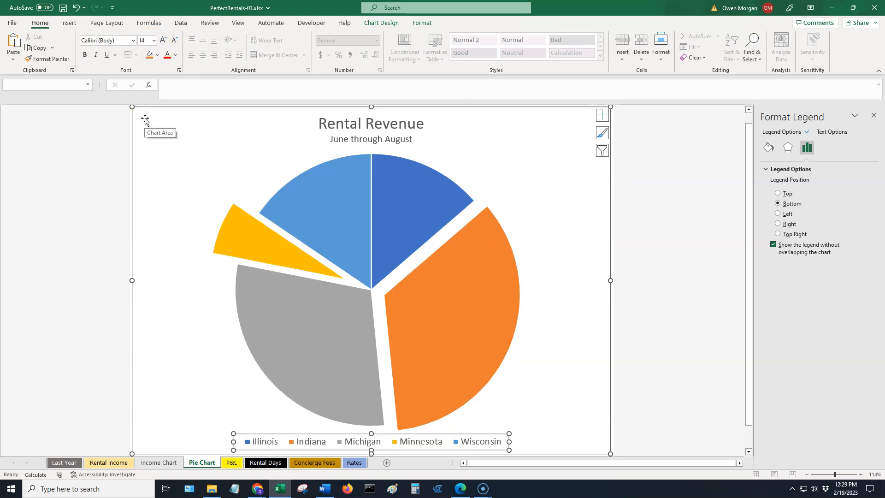
Insert a recommended Filled Map chart of the state revenue totals on the P&L sheet, accepting the Bing data notice.
click(145, 120)
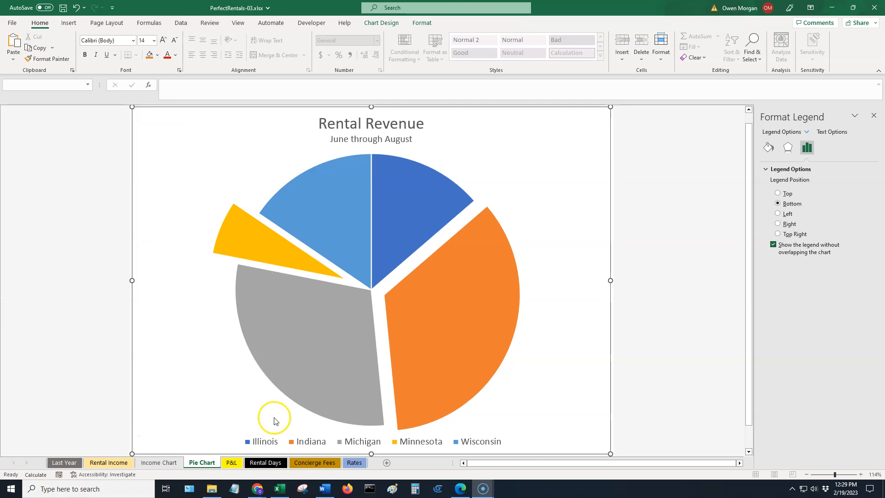
click(258, 441)
click(232, 462)
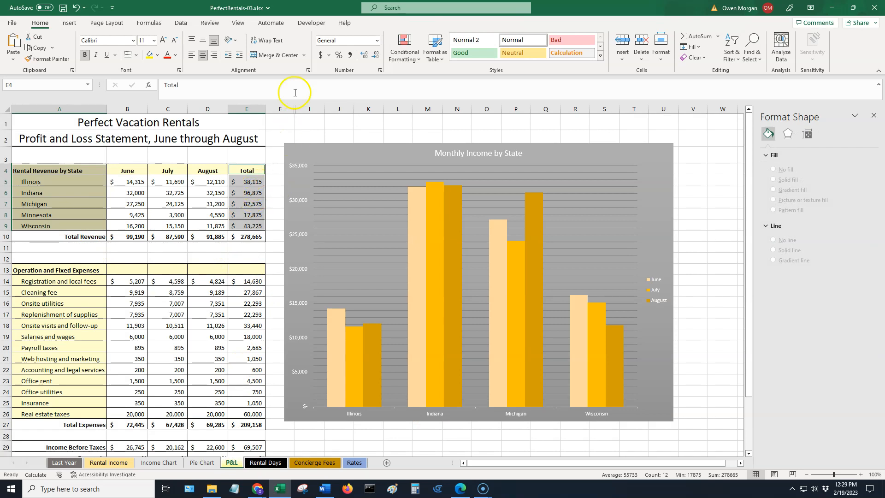
click(69, 23)
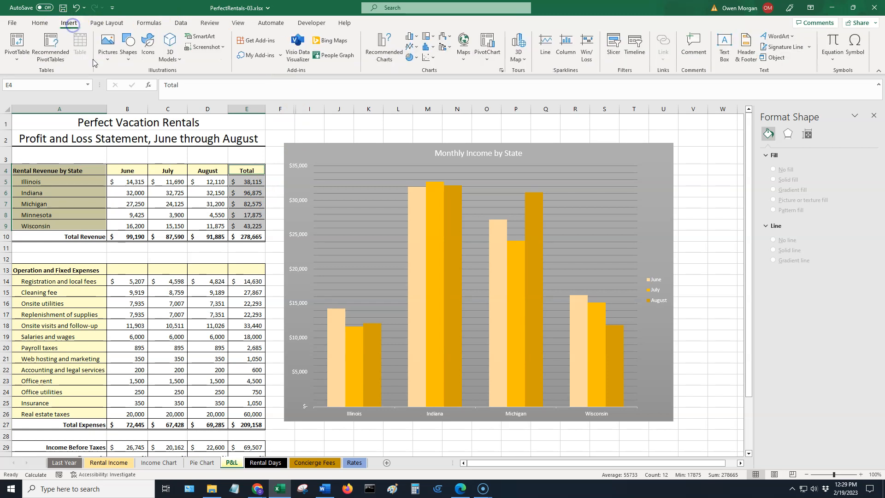
click(381, 54)
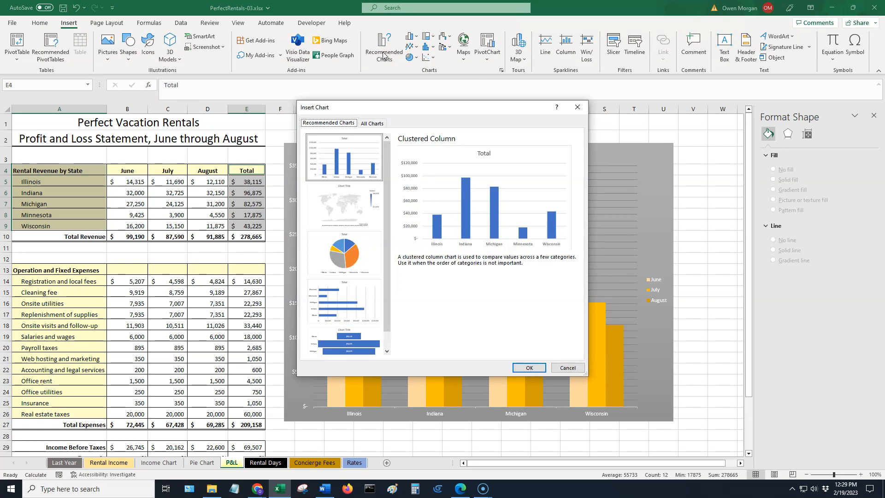
click(346, 208)
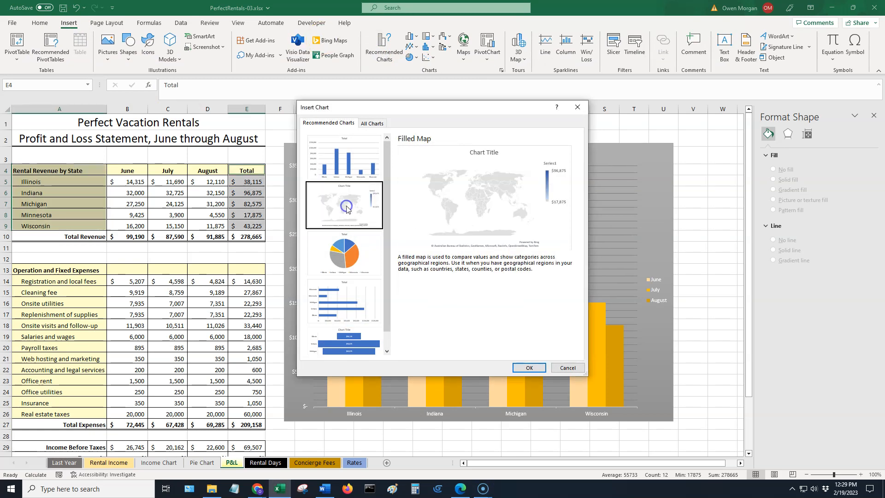
click(525, 367)
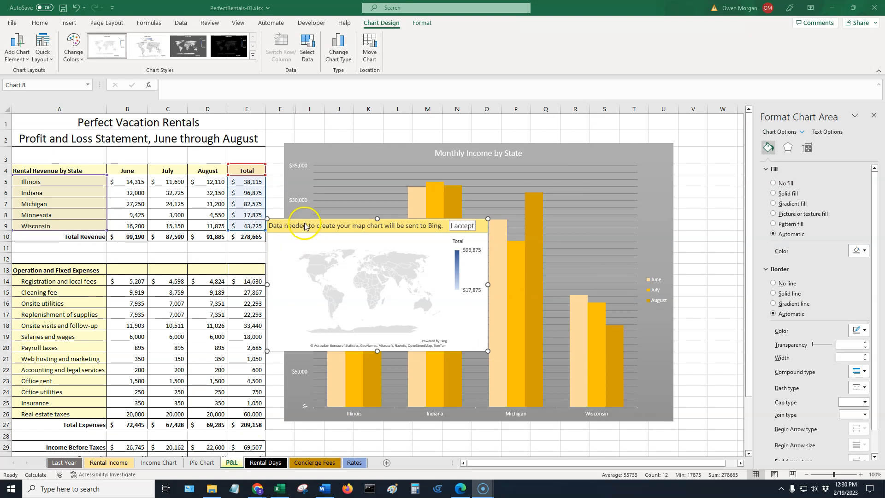
click(458, 227)
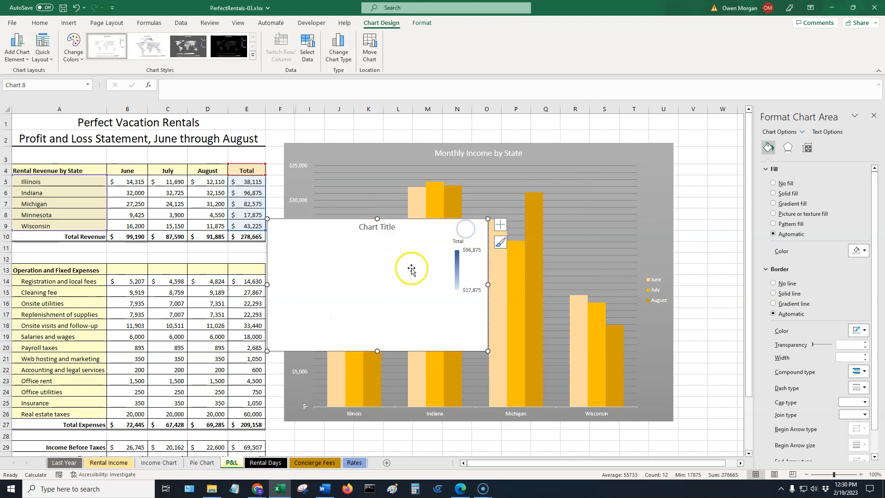
Move the map chart to the top of the sheet and enlarge it to about 10.76 by 7.14 inches.
click(423, 236)
drag(423, 236, 380, 132)
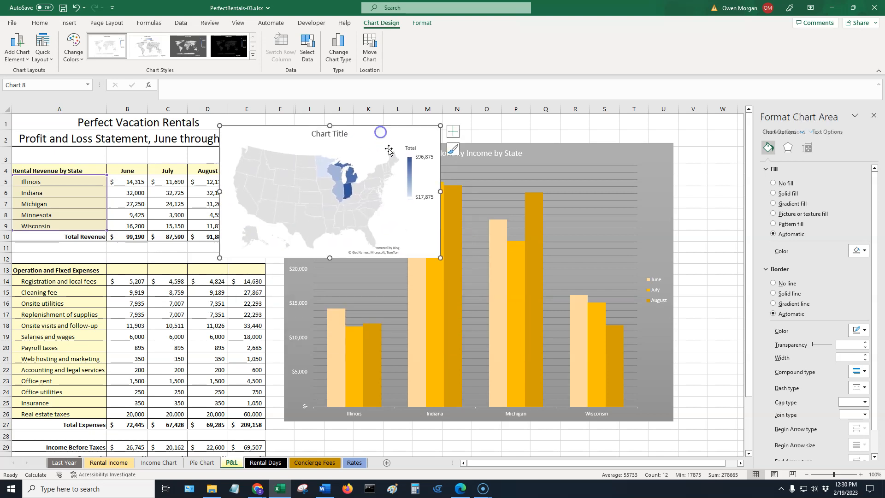
drag(441, 257, 695, 441)
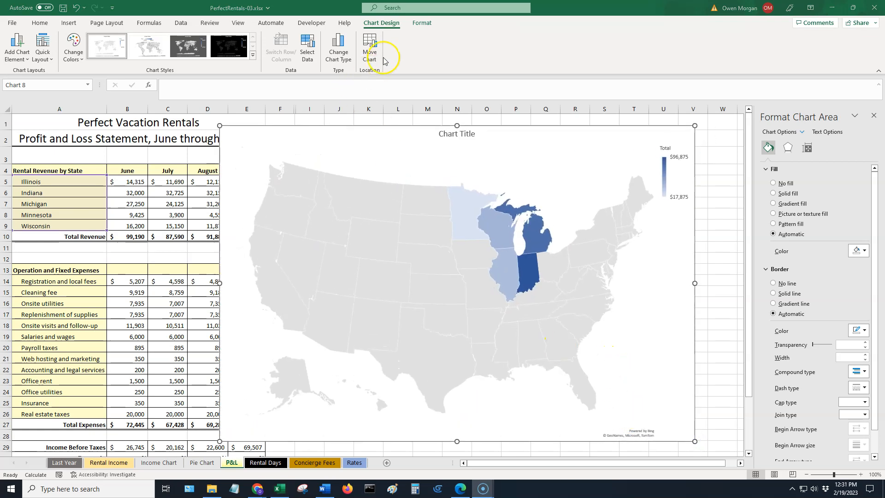
Set the map's Total series to show only regions with data as its map area.
click(422, 23)
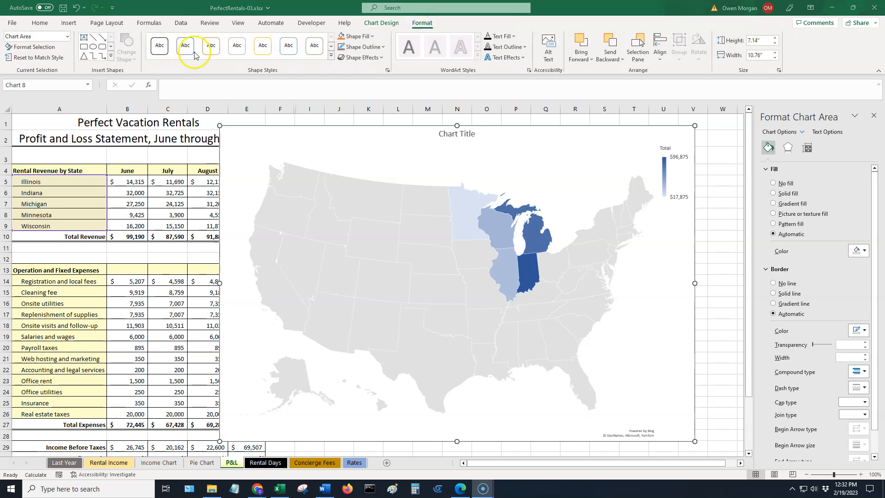
click(66, 38)
click(66, 37)
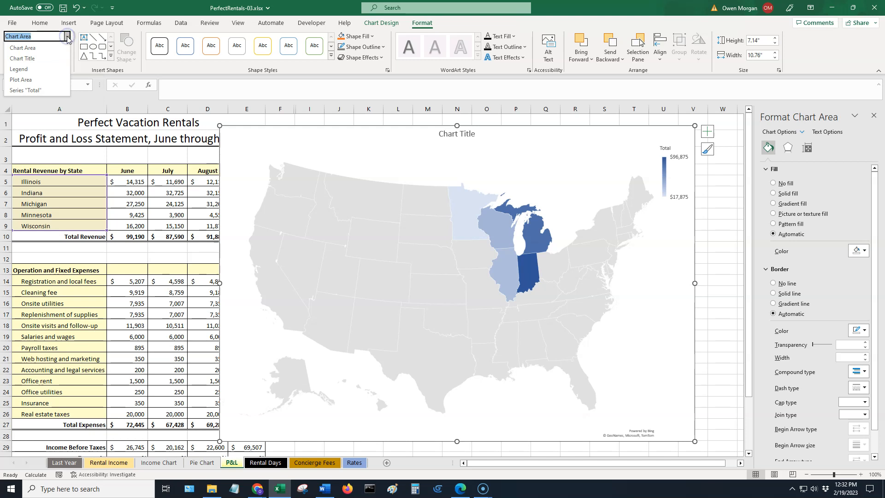
click(41, 91)
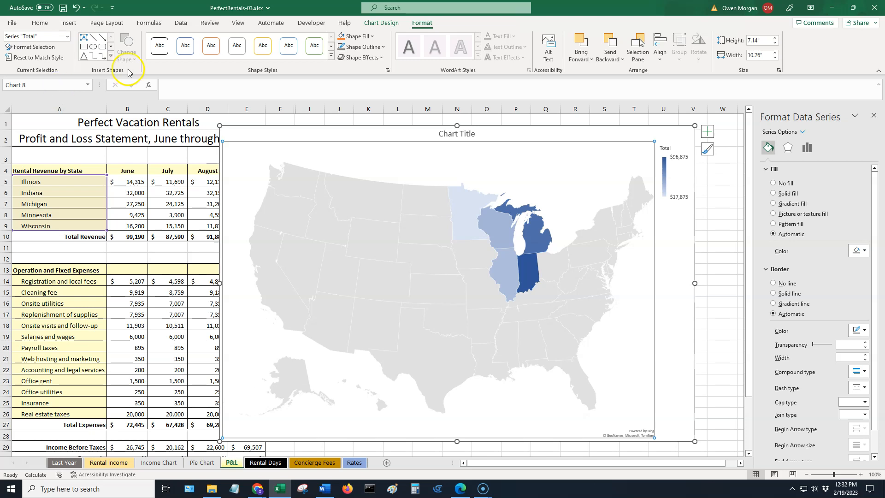
click(20, 48)
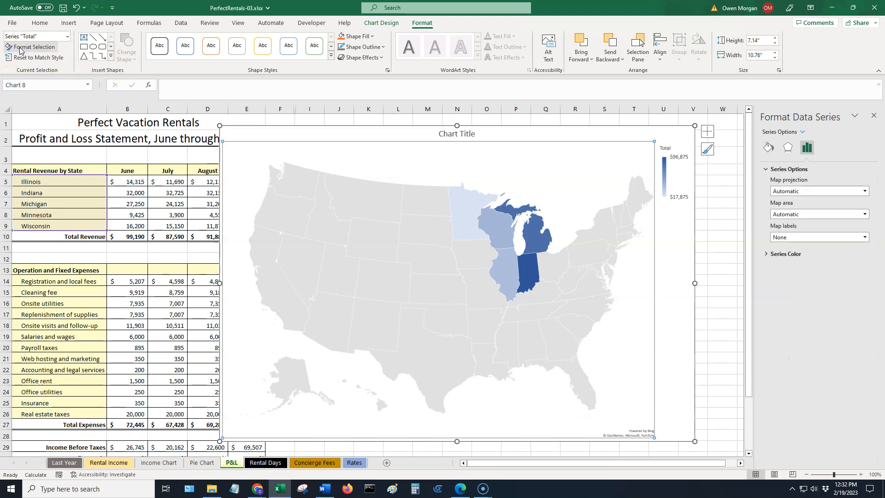
click(34, 48)
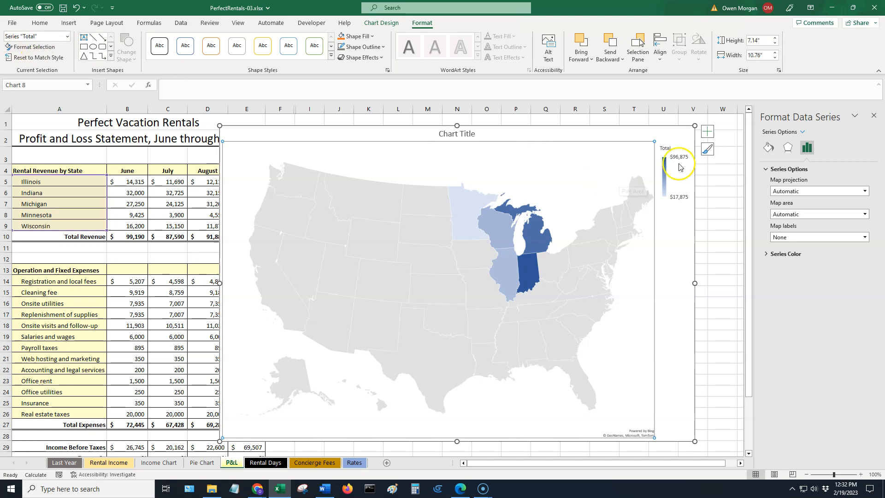
click(866, 213)
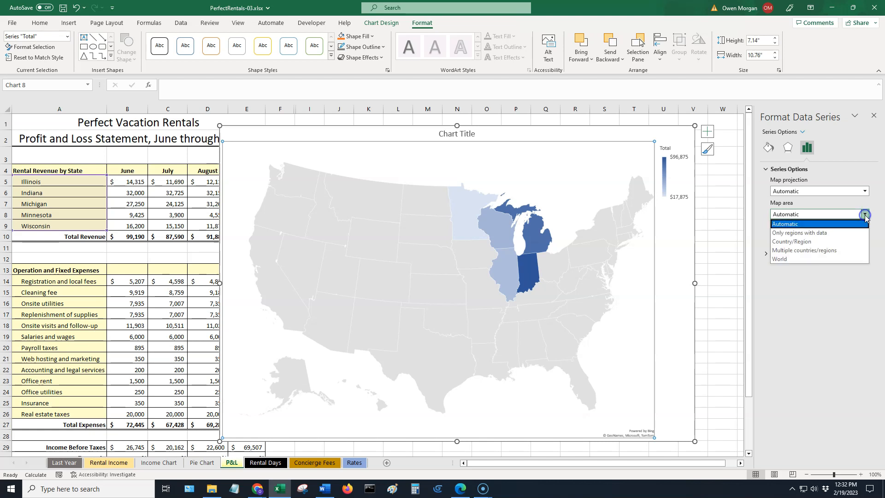
click(824, 233)
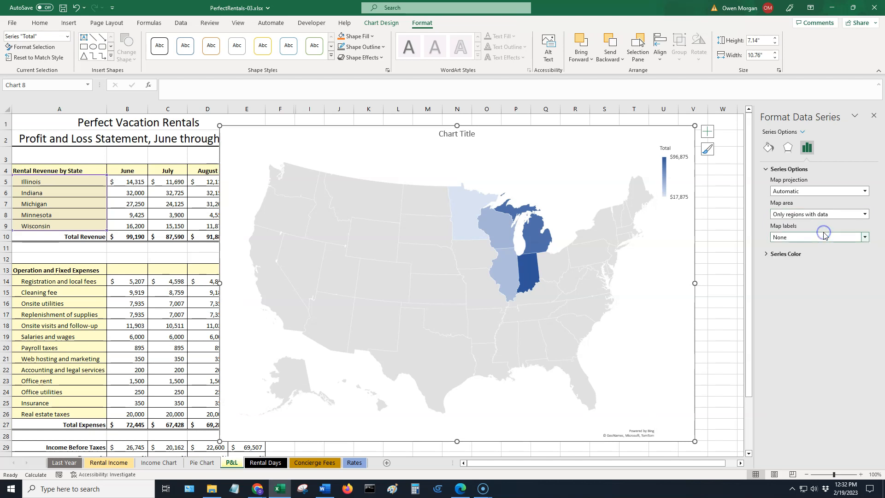
Set the series color's minimum value to Gold, Accent 4, Lighter 60% and close the formatting pane.
click(776, 254)
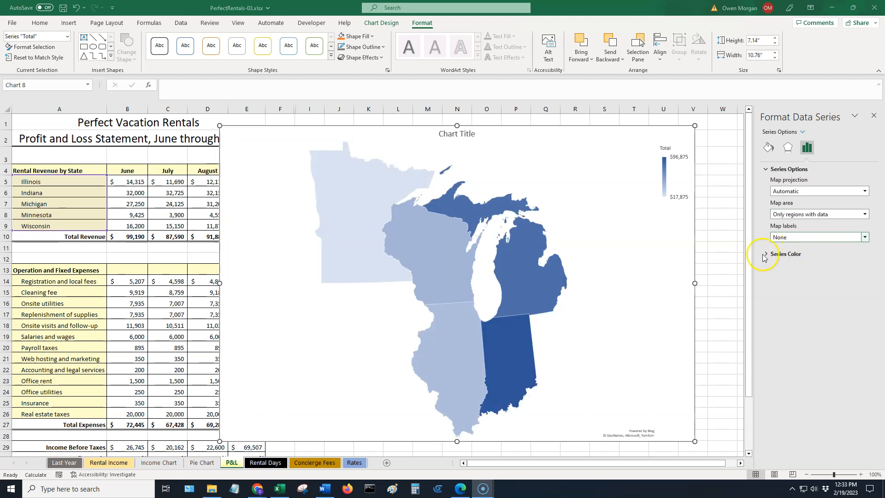
click(765, 253)
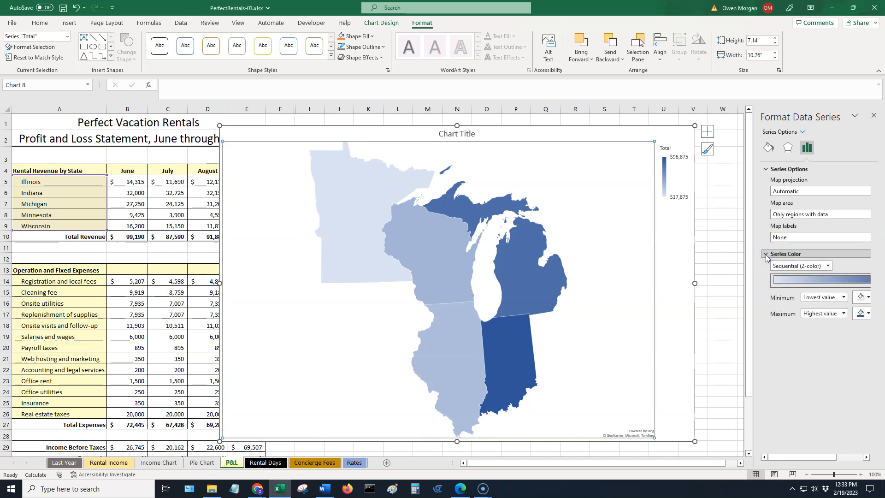
click(853, 299)
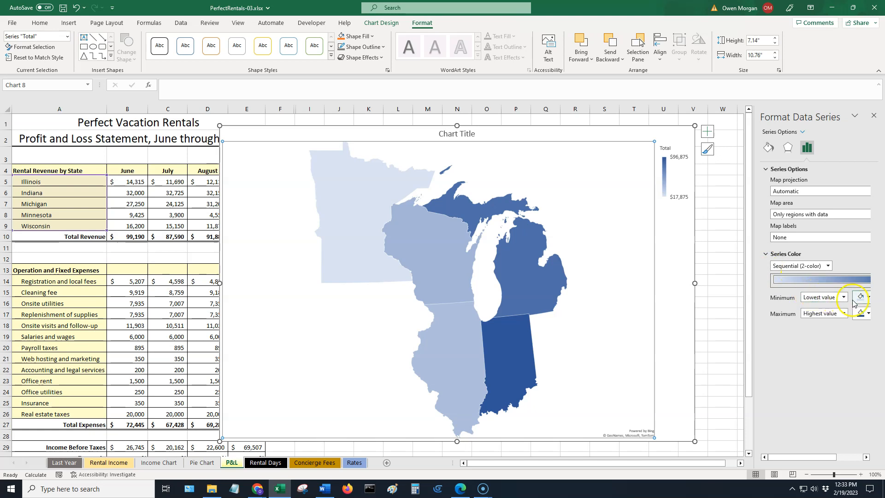
click(868, 299)
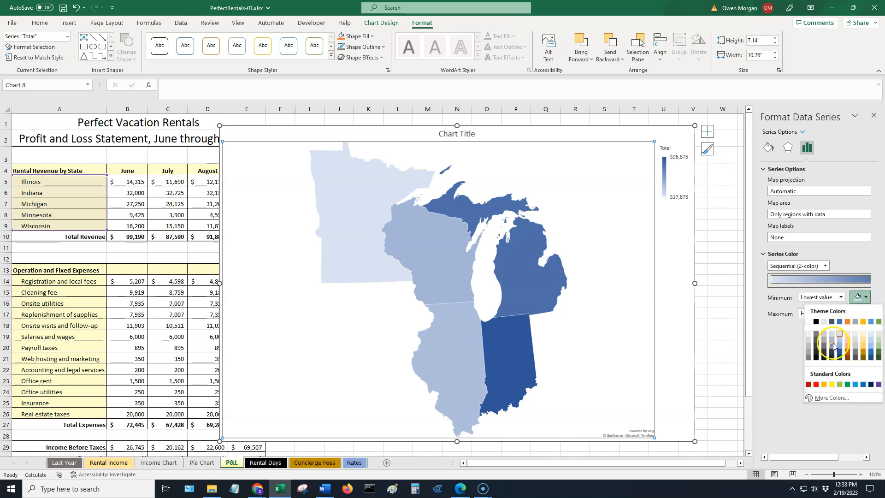
click(863, 341)
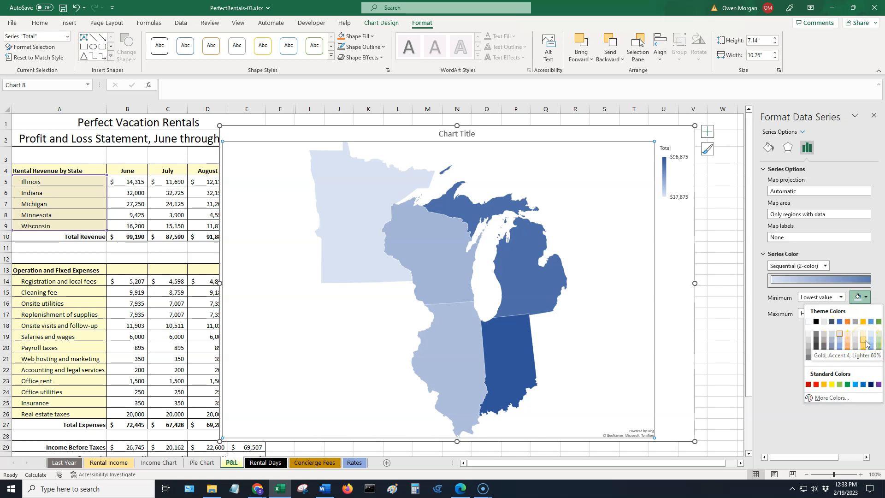
click(866, 343)
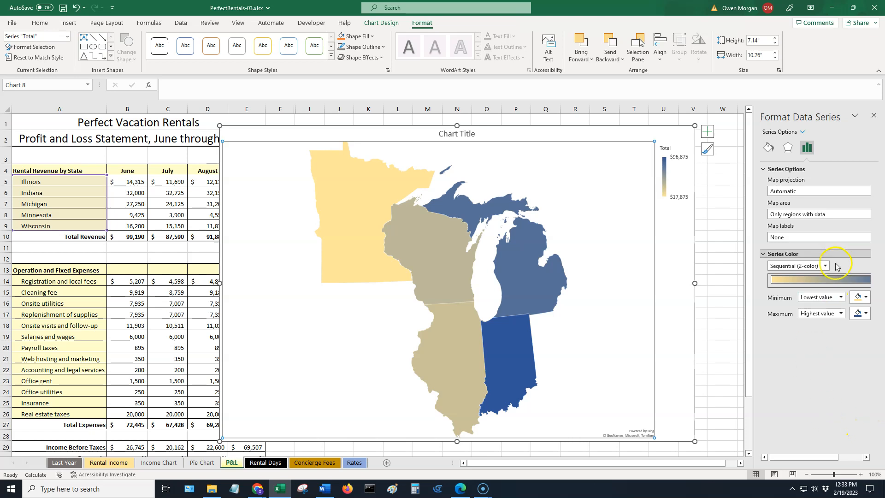
click(874, 116)
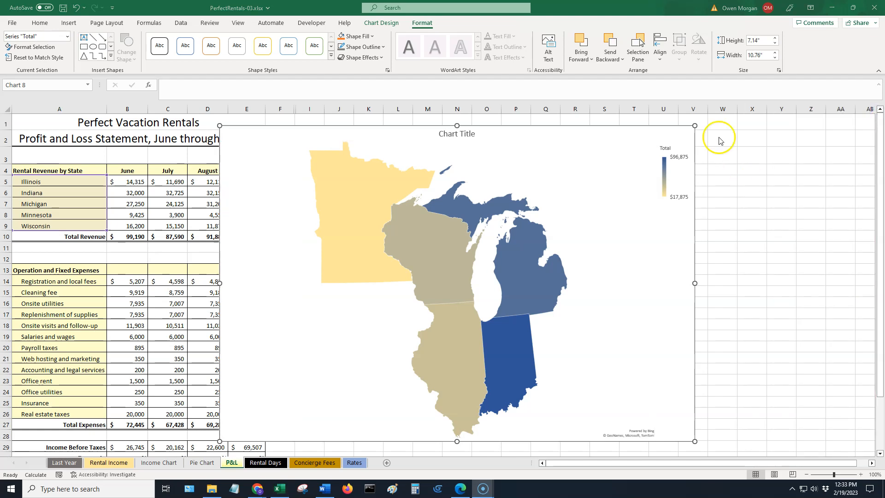
Replace the map chart title with Rental Revenue, June Through August.
click(676, 150)
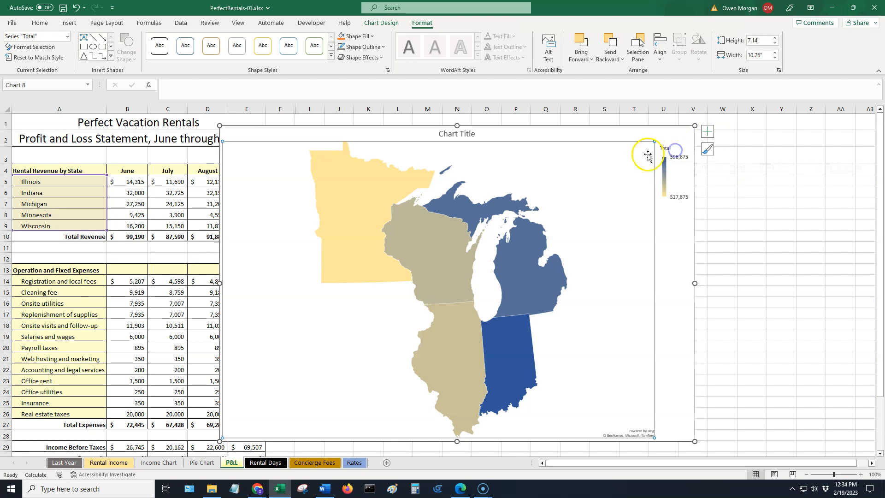
click(708, 132)
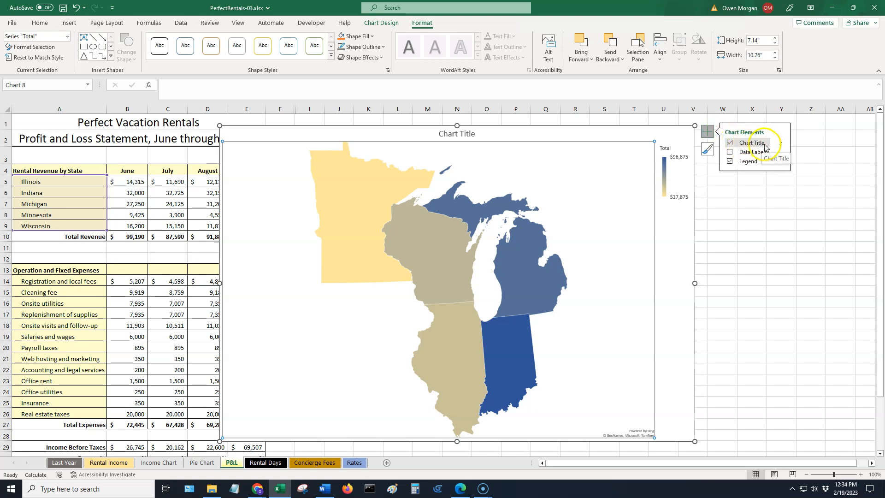
click(466, 135)
drag(474, 133, 448, 132)
text(Rental)
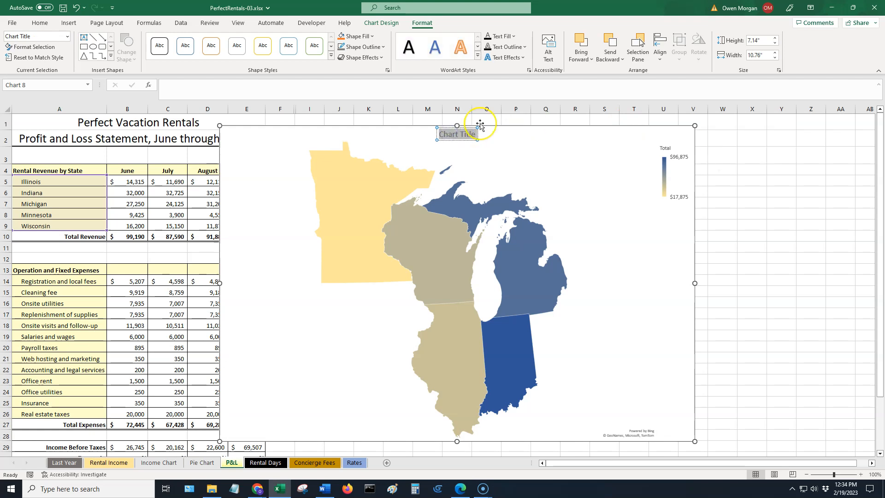
text( Re)
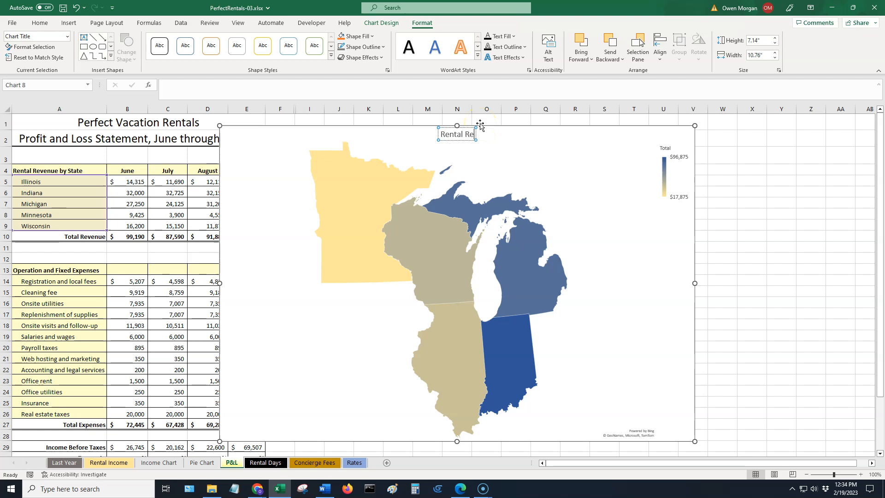
text(venue, June)
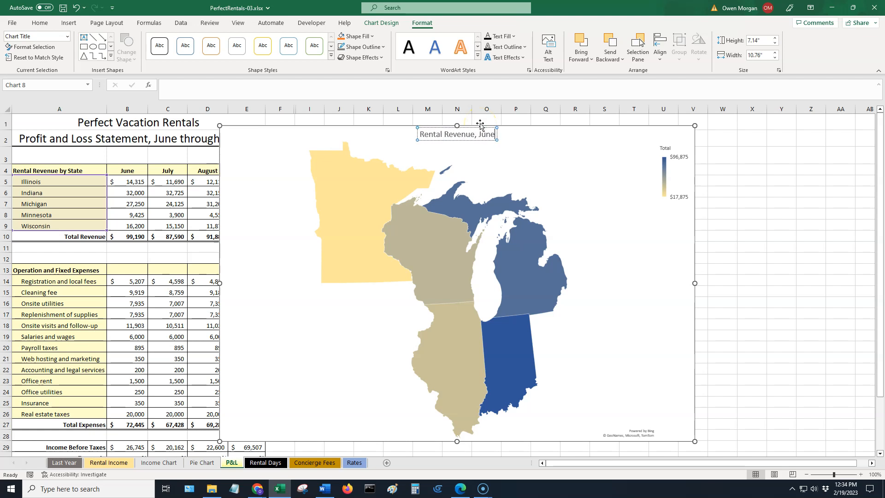
text( Throu)
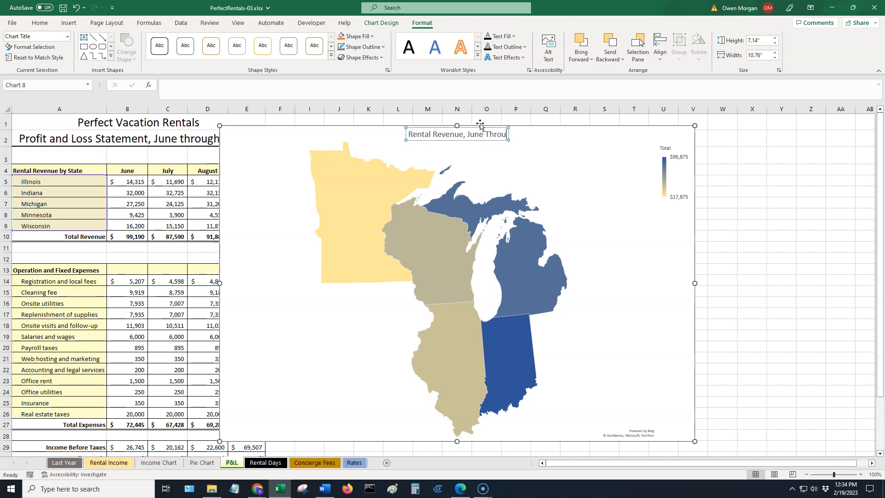
text(gh Au)
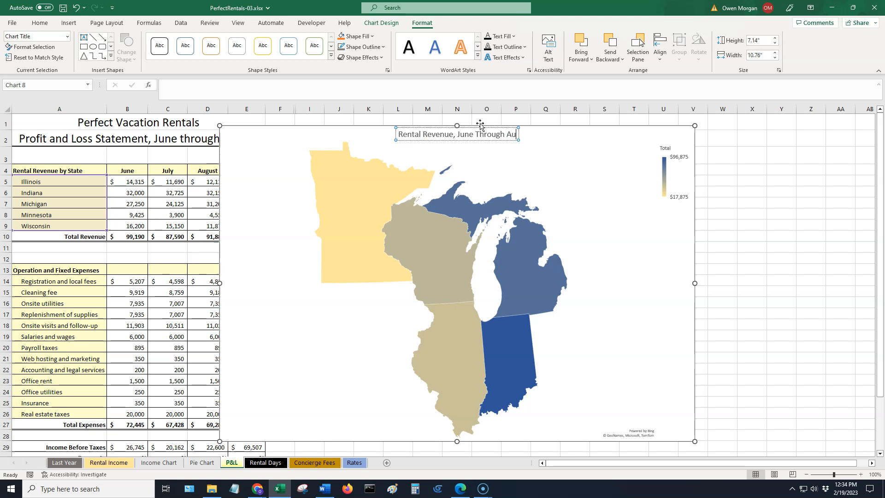
text(gust)
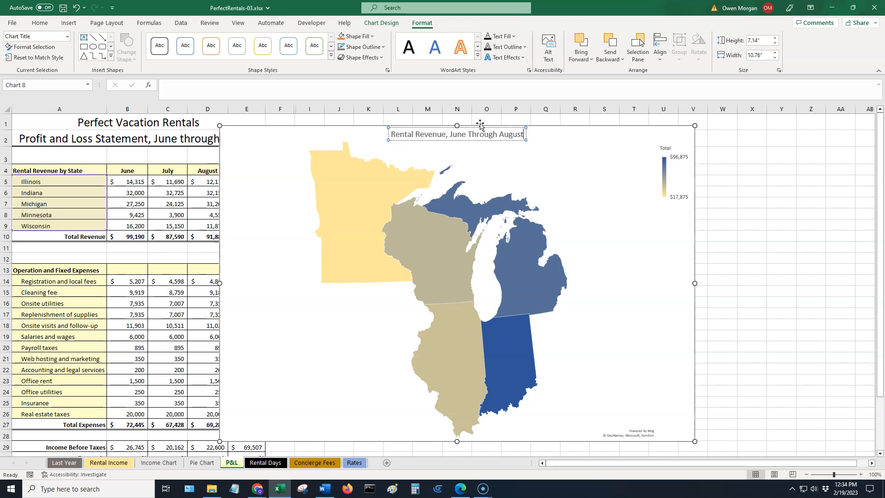
Give the map's chart area a dark theme-color outline.
click(695, 315)
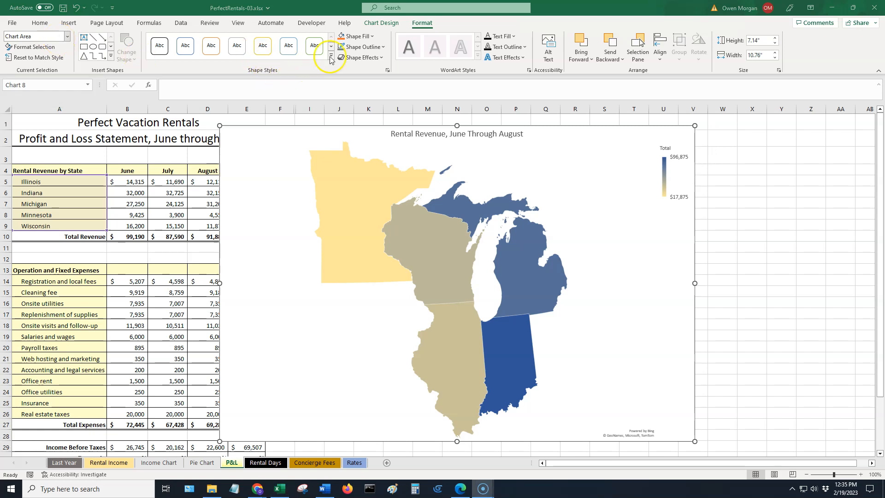
click(383, 47)
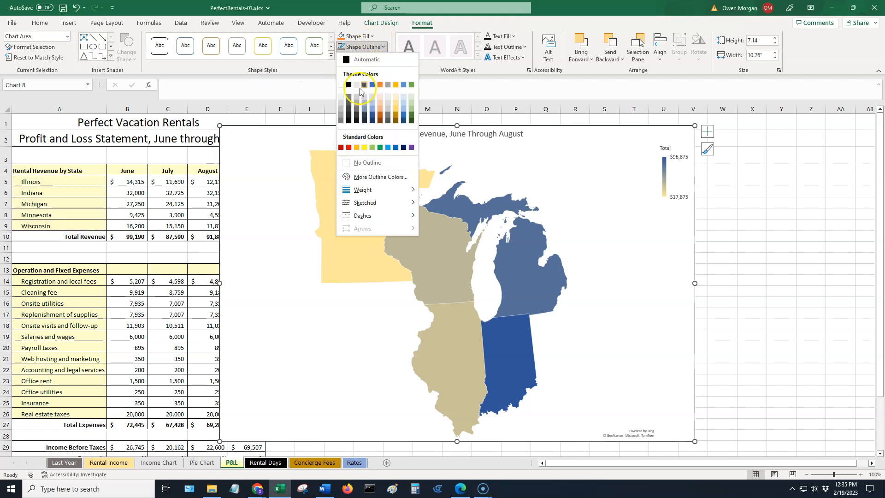
click(347, 109)
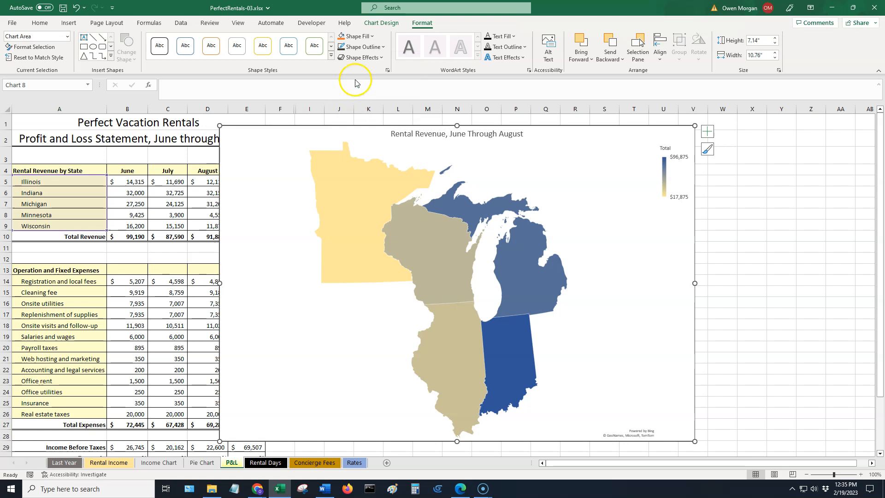
Fill the map's chart area with a light gray theme color.
click(371, 36)
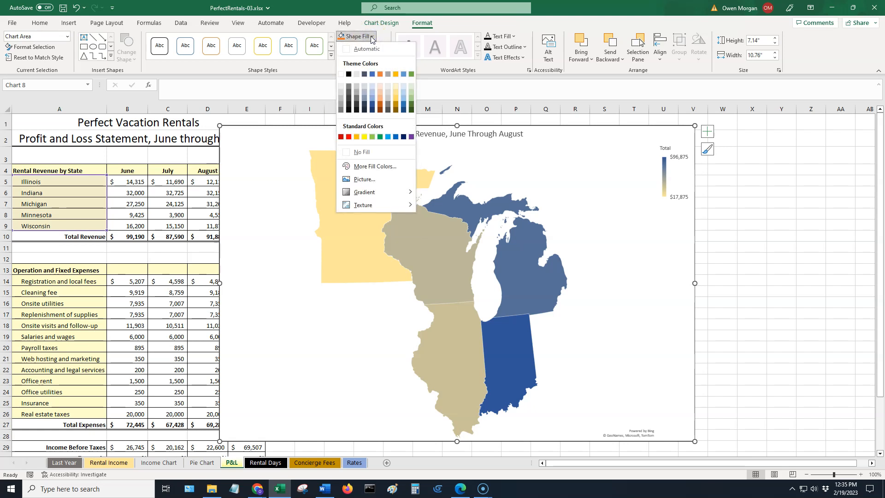
click(354, 87)
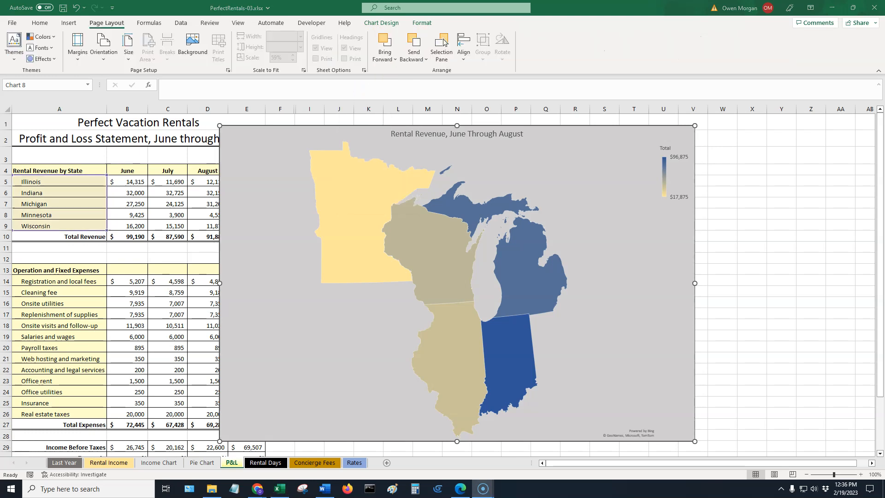
On the Concierge Fees sheet, select the data range A5:D64.
click(304, 463)
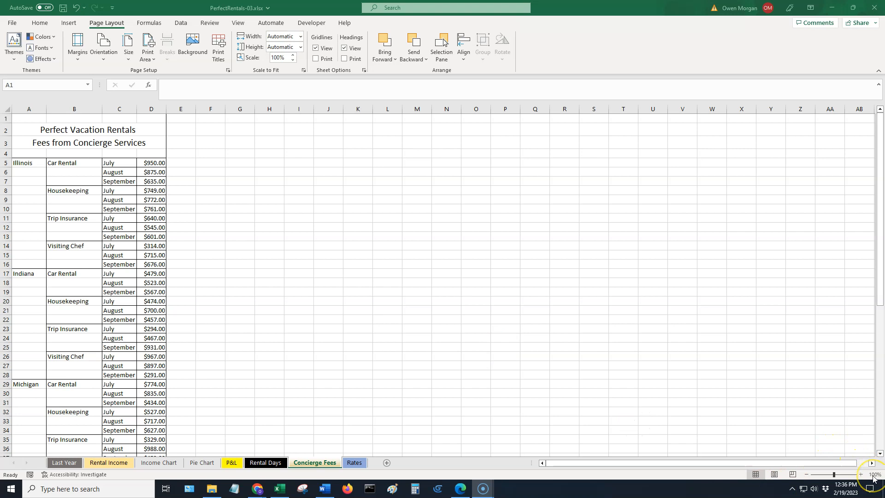
click(808, 475)
click(807, 475)
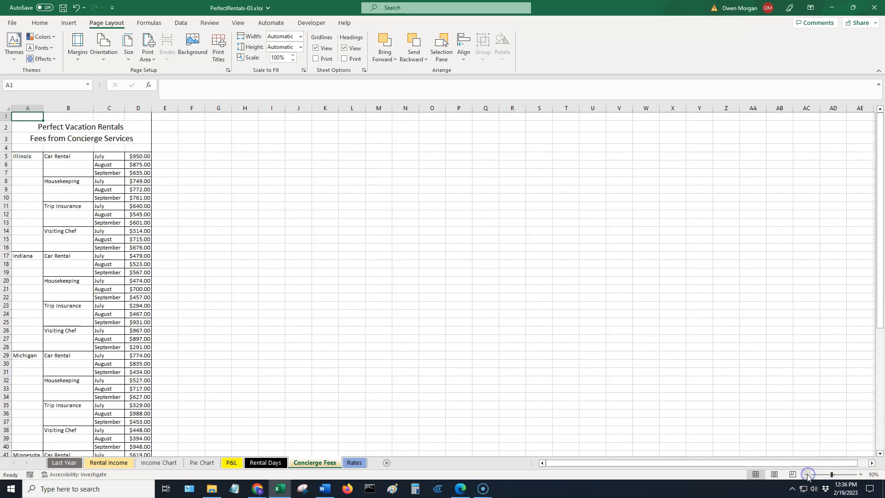
click(807, 475)
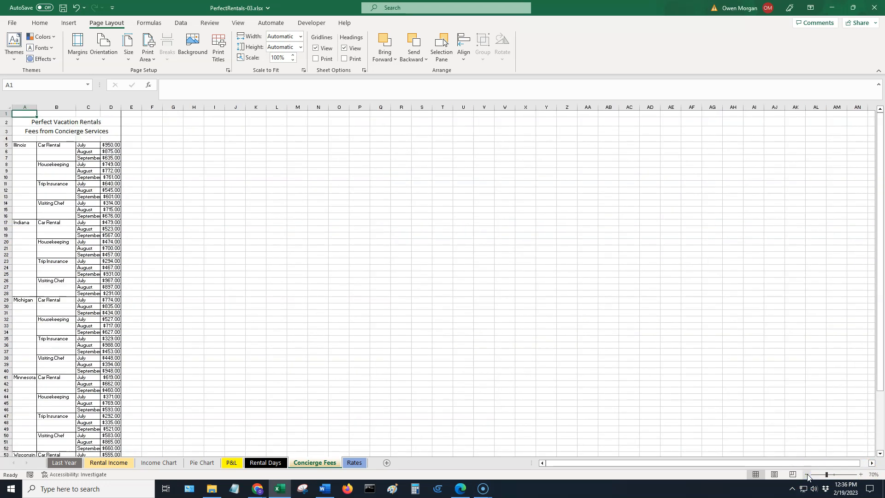
click(807, 474)
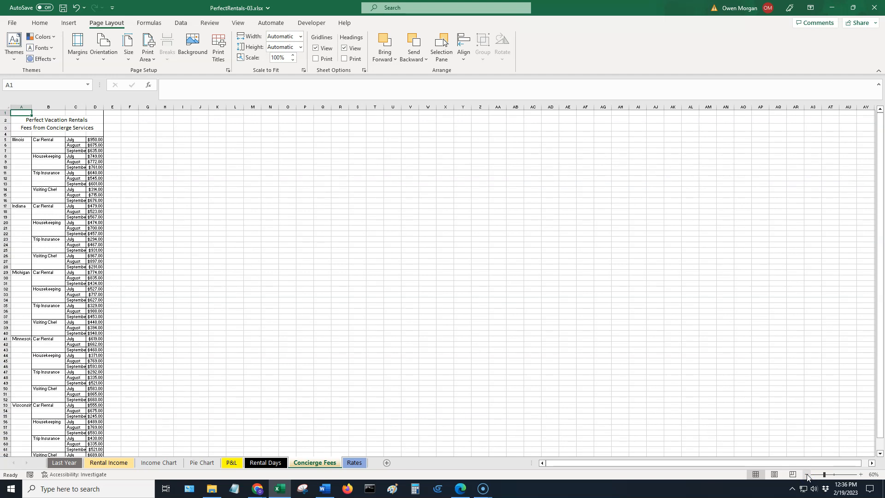
click(807, 474)
click(807, 475)
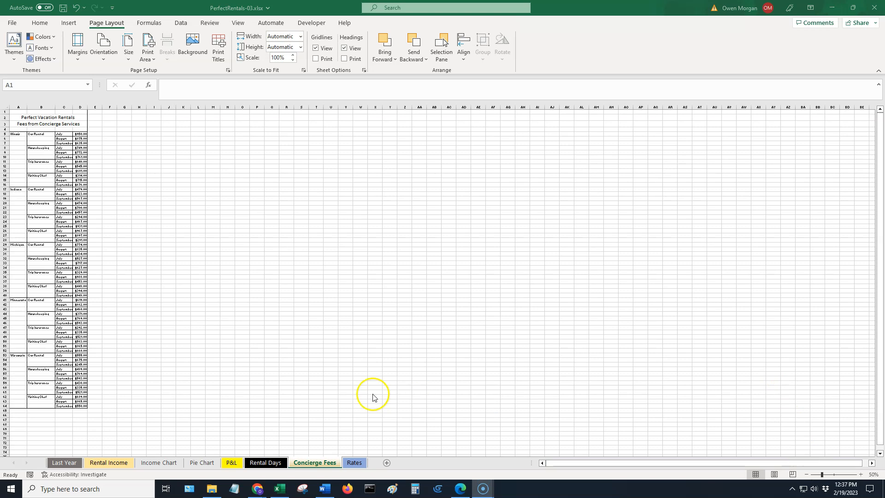
click(11, 81)
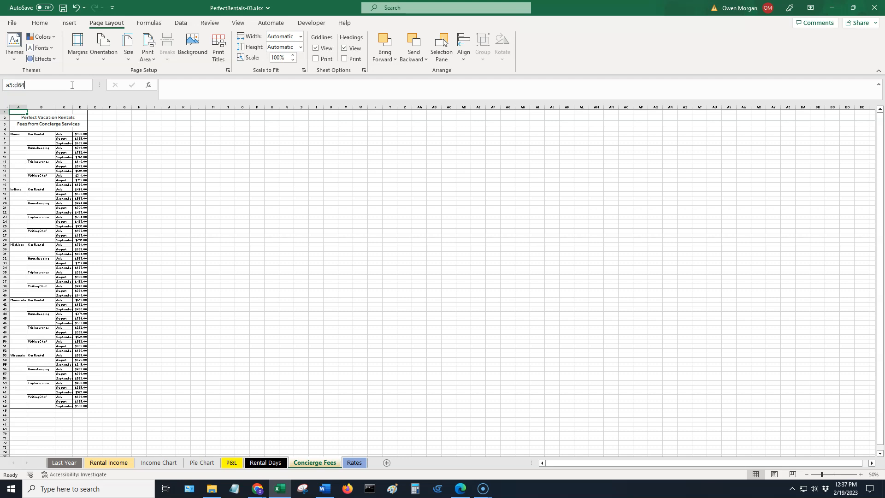
key(Return)
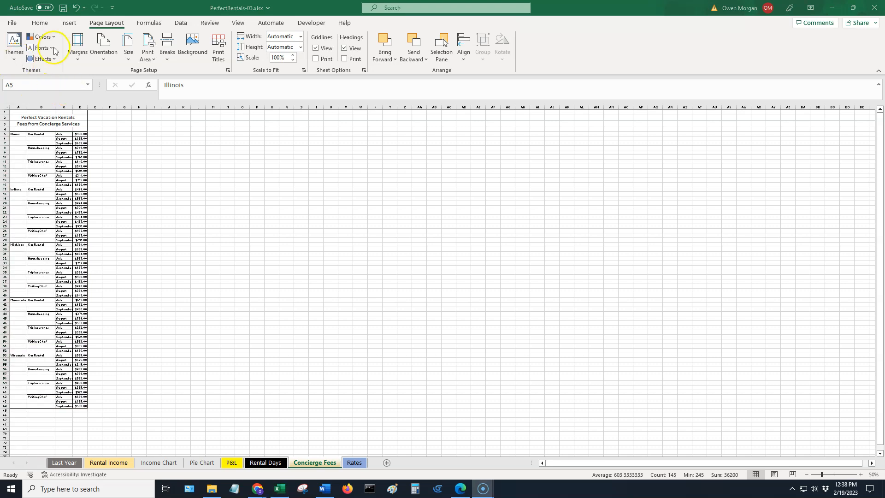
Insert a Sunburst hierarchy chart from the selected concierge fee data.
click(69, 24)
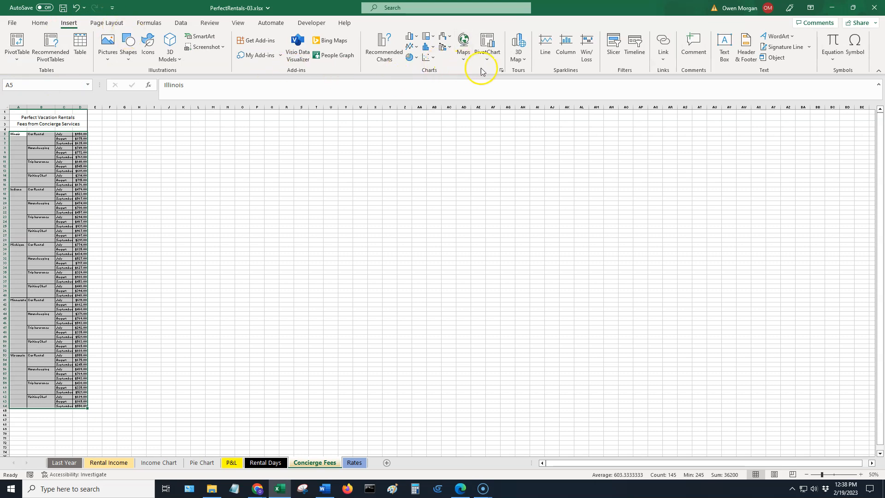
click(433, 39)
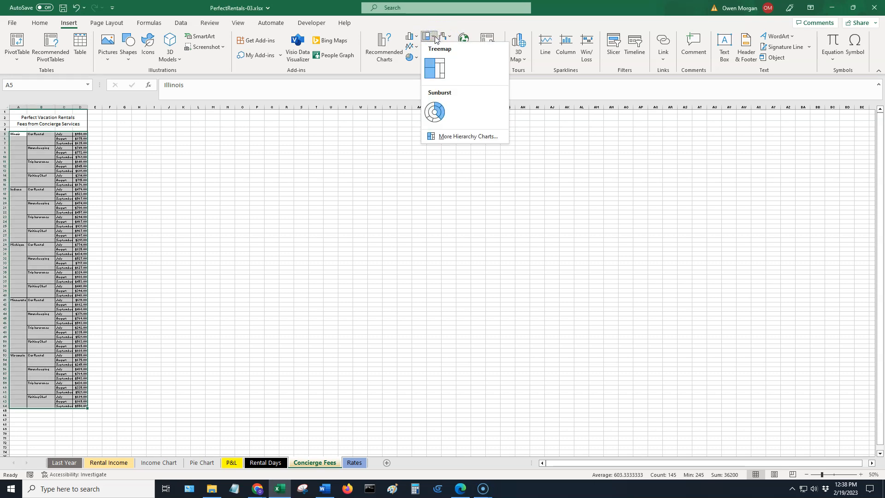
click(442, 109)
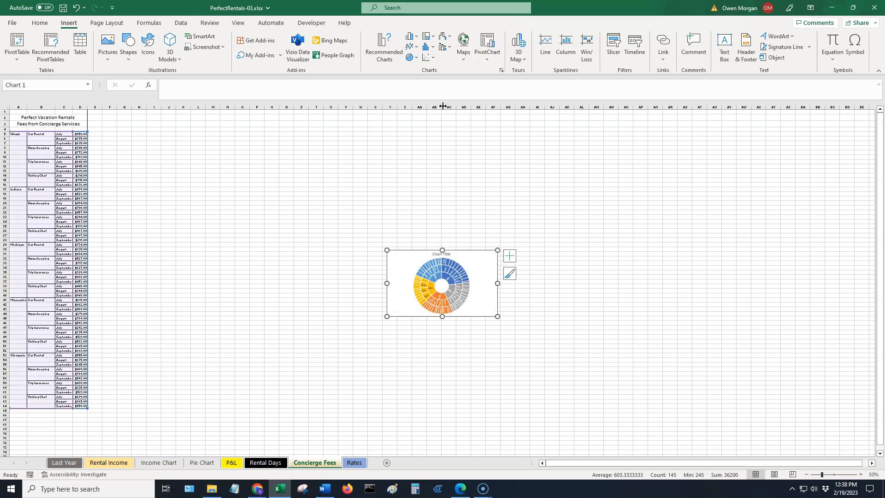
Move the sunburst chart to a new chart sheet named Sunburst.
click(400, 267)
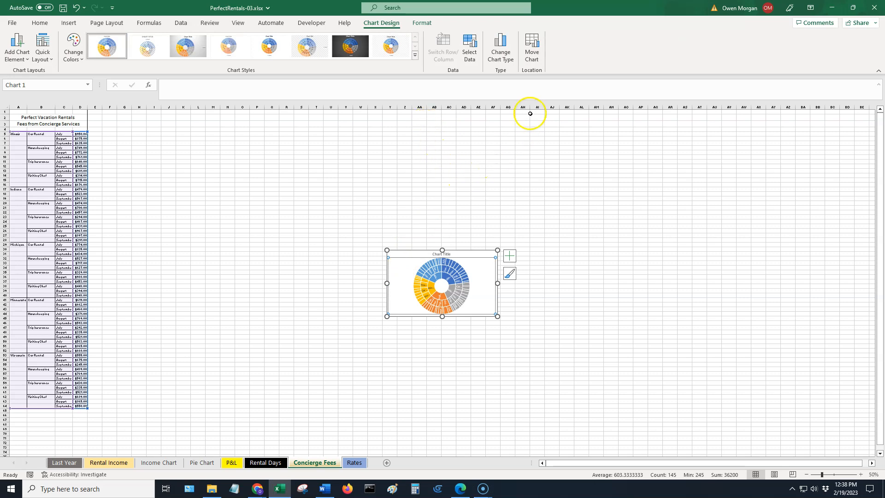
click(530, 46)
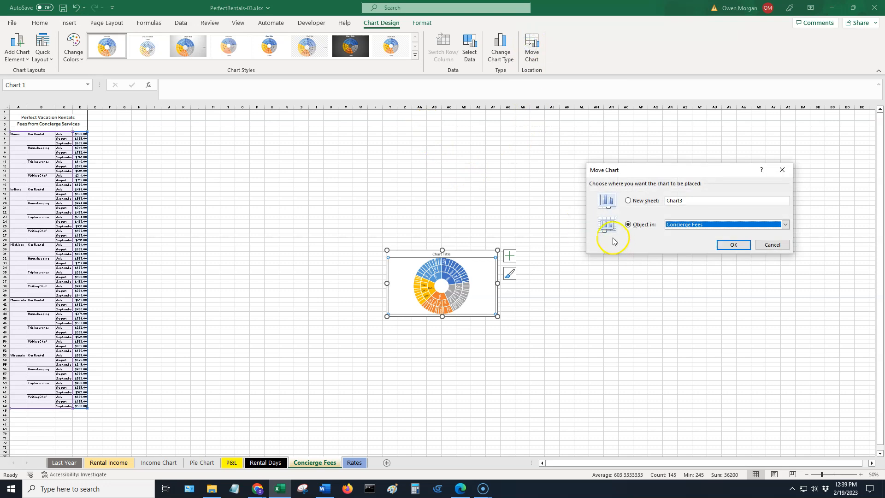
click(628, 201)
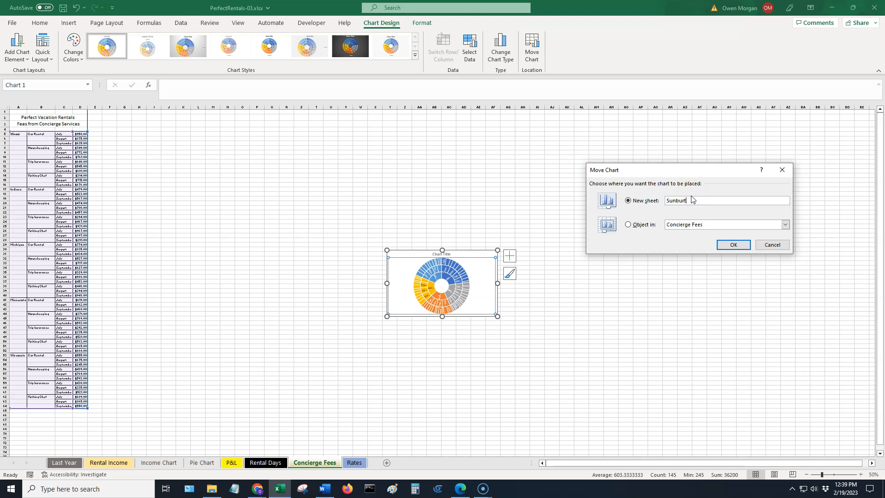
click(733, 245)
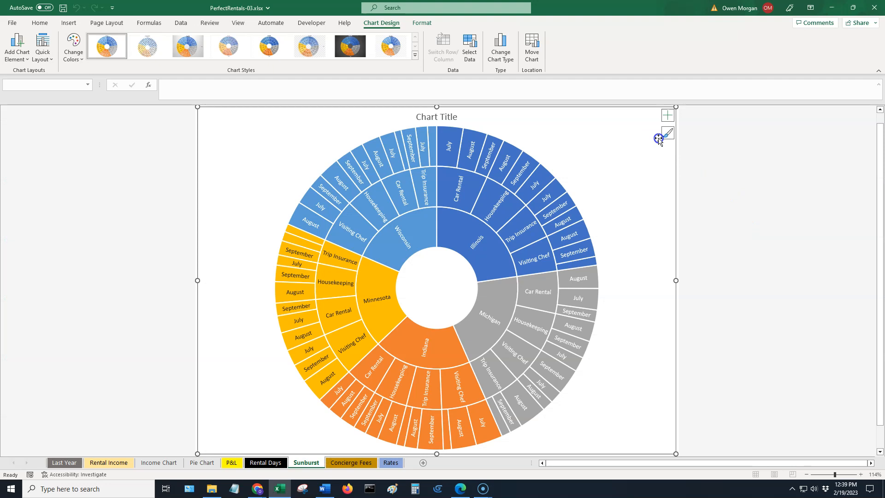
Remove the chart title from the sunburst chart.
click(667, 116)
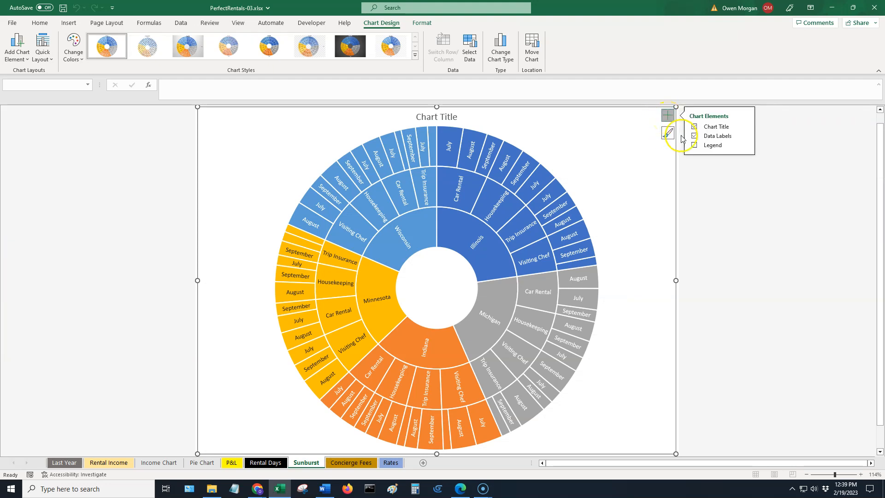
click(695, 127)
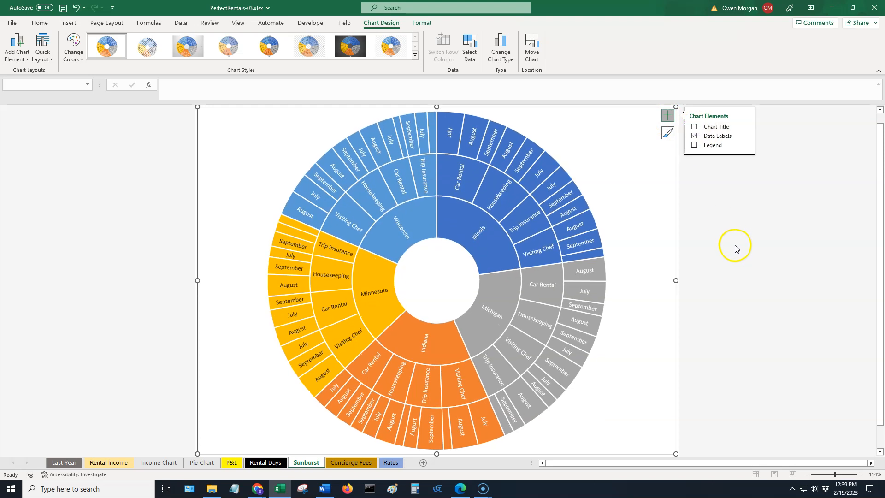
click(744, 257)
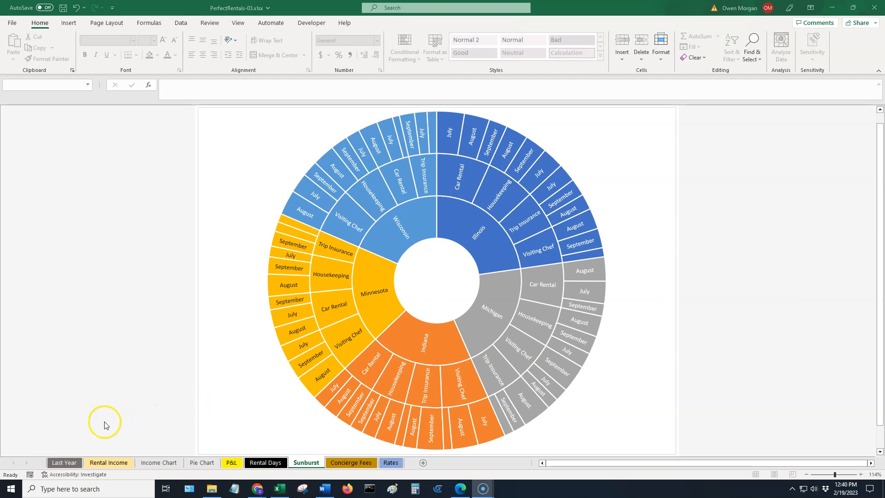
On the Last Year sheet, insert column sparklines for data range B5:M19 into cells N5:N19.
click(71, 463)
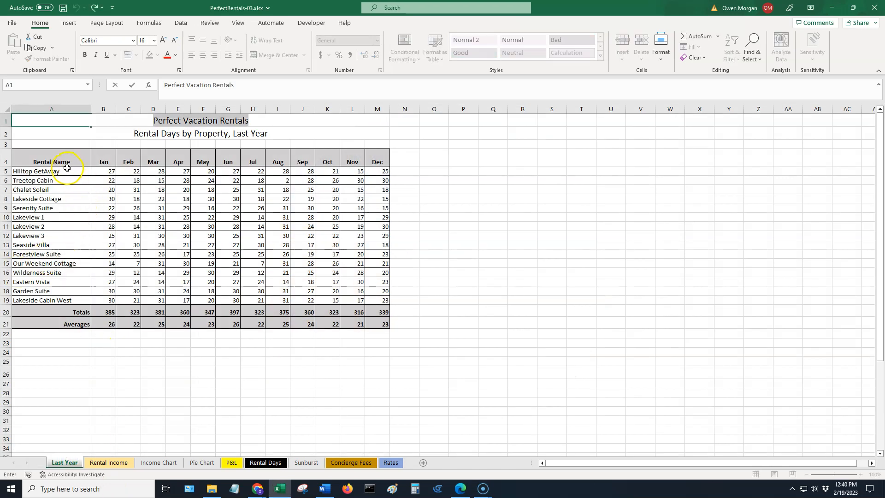
drag(109, 173, 374, 298)
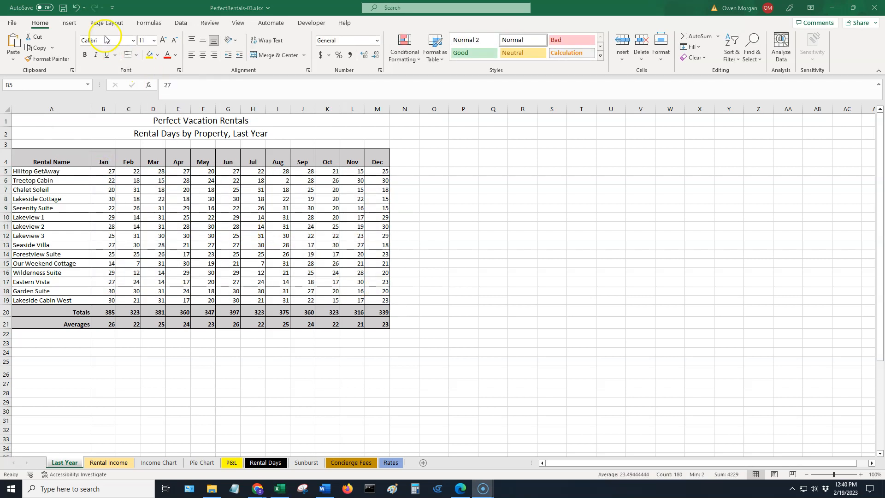
click(72, 25)
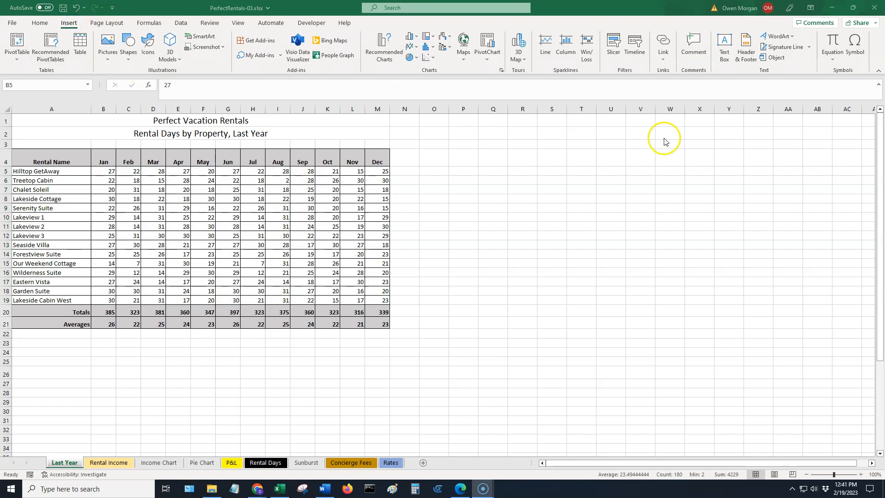
click(567, 45)
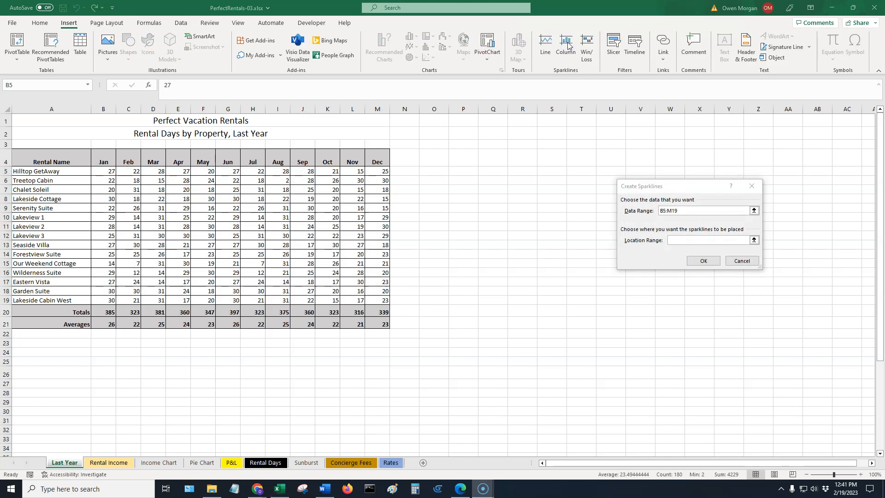
click(701, 238)
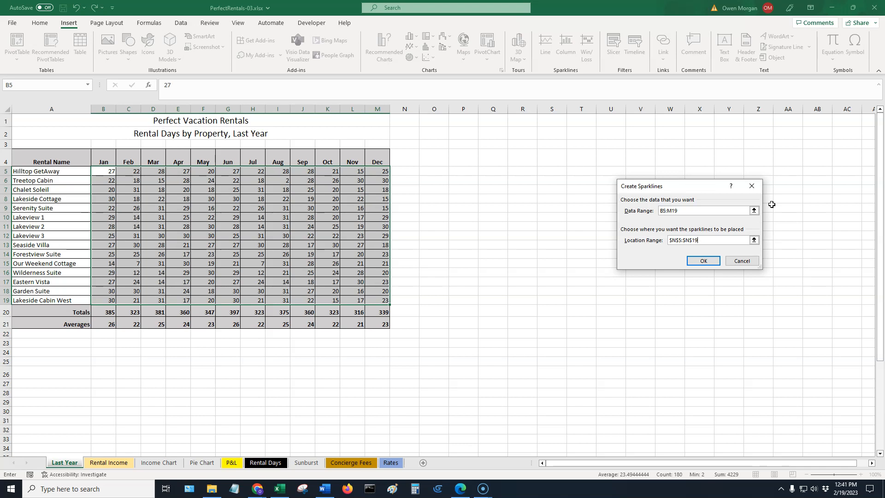
click(703, 261)
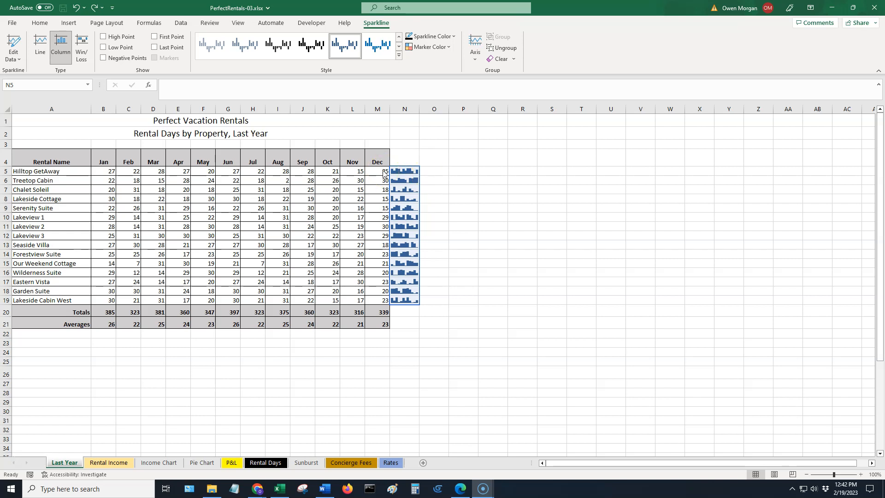
Set the width of the sparkline column N to 30.
click(44, 23)
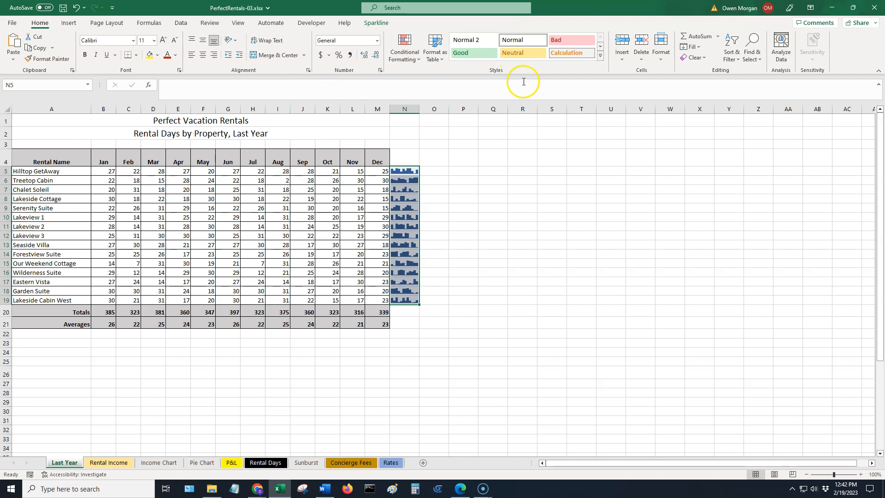
click(662, 59)
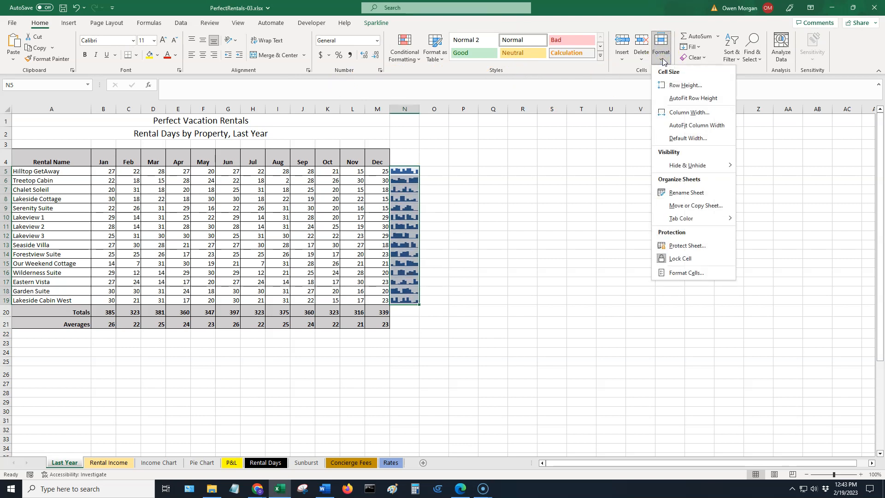
click(702, 115)
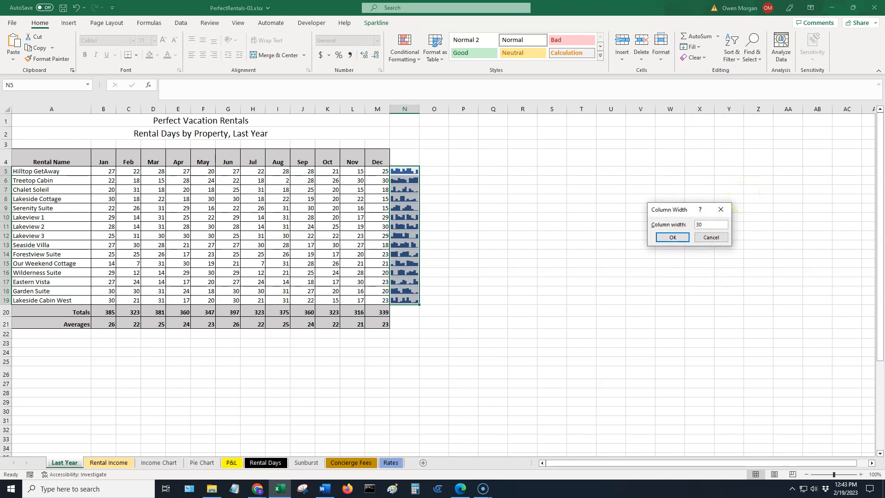
key(Return)
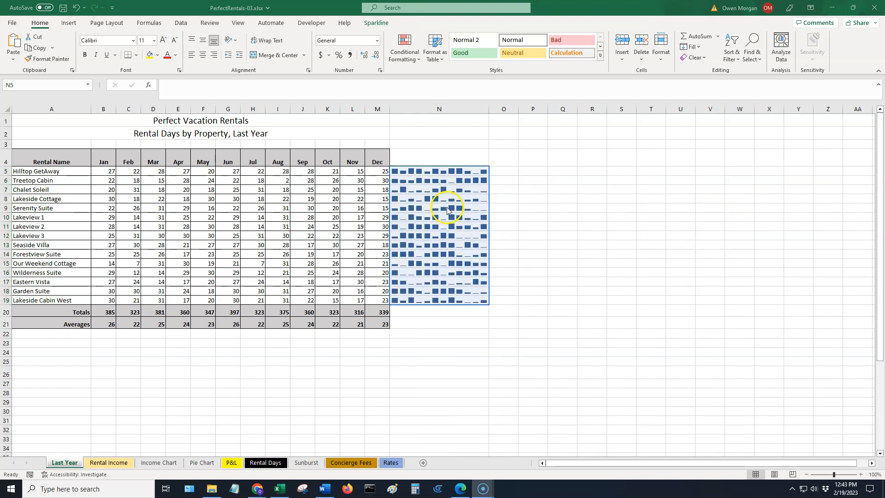
Set the row height of rows 5 through 19 to 30.
drag(7, 171, 7, 304)
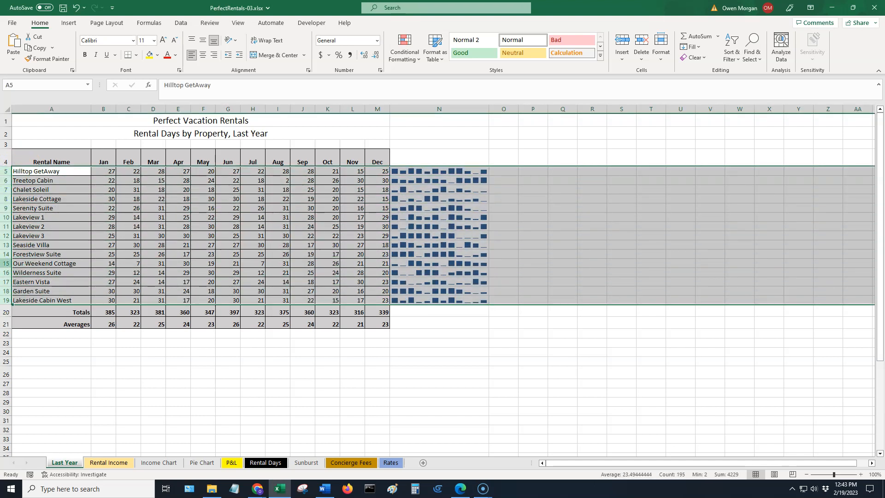
right_click(5, 252)
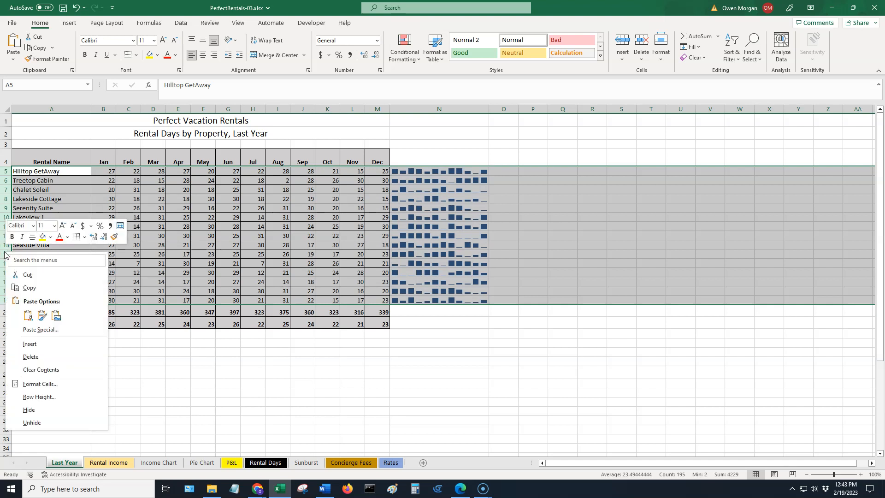
click(52, 399)
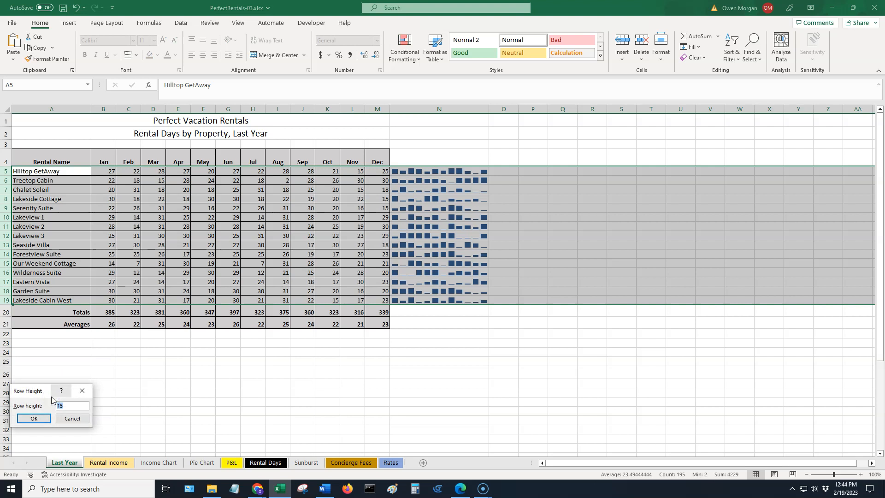
text(30)
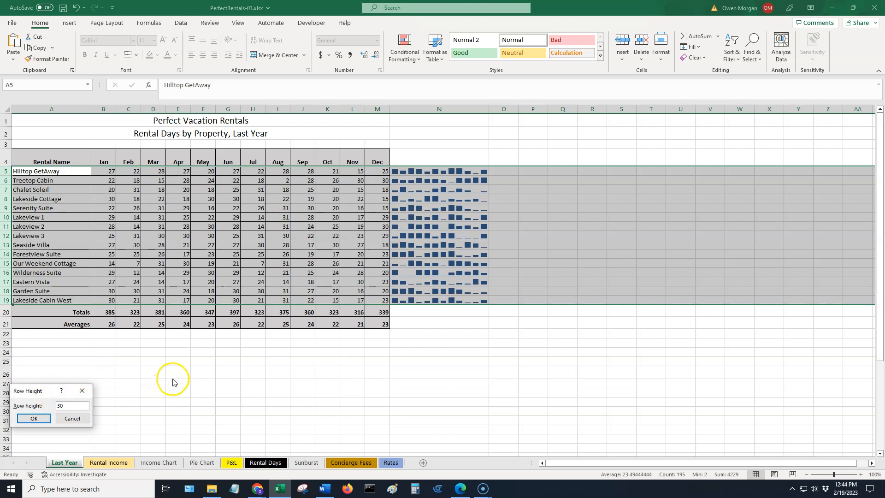
key(Return)
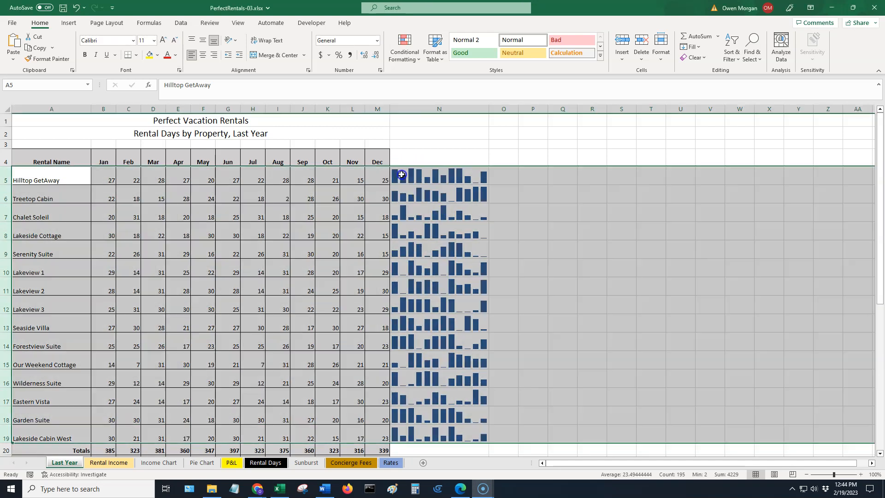
Set the color of the sparklines in N5:N19 to a light orange theme color.
drag(401, 175, 428, 428)
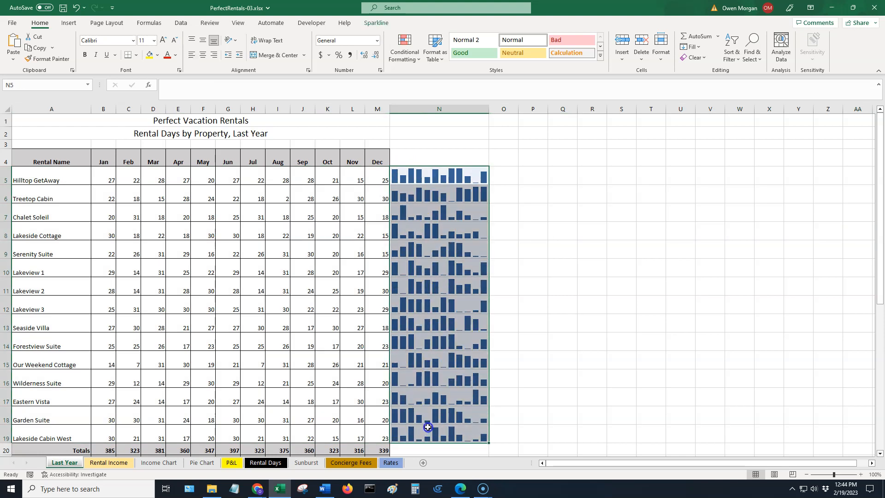
click(381, 23)
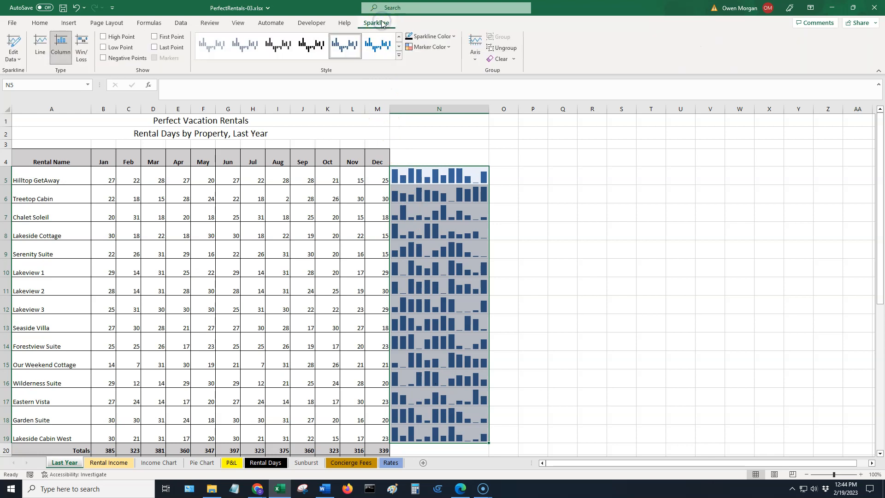
click(452, 37)
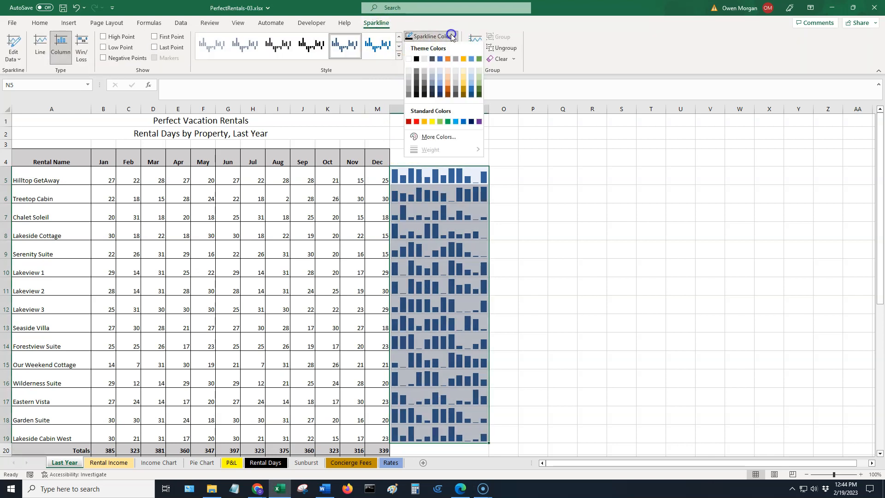
click(465, 86)
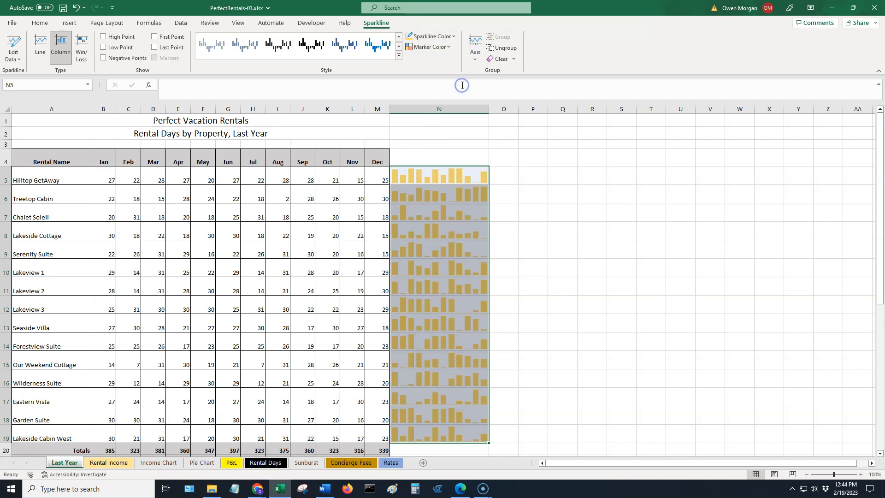
click(454, 40)
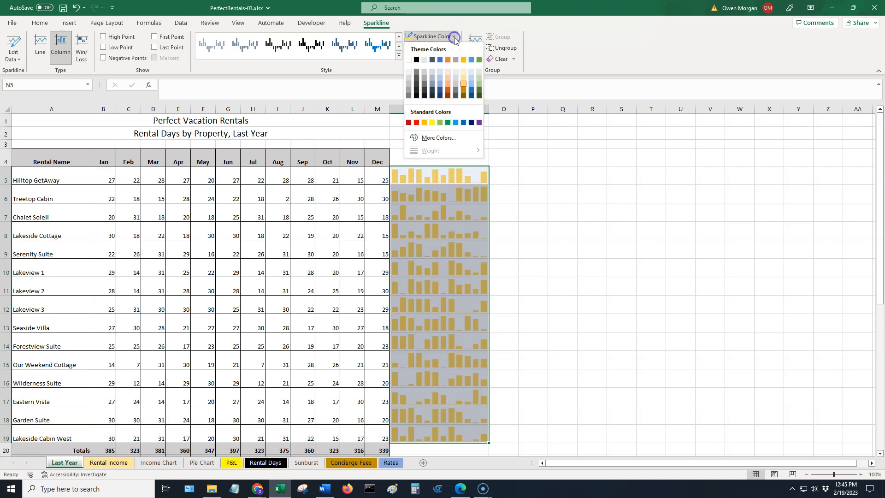
click(447, 84)
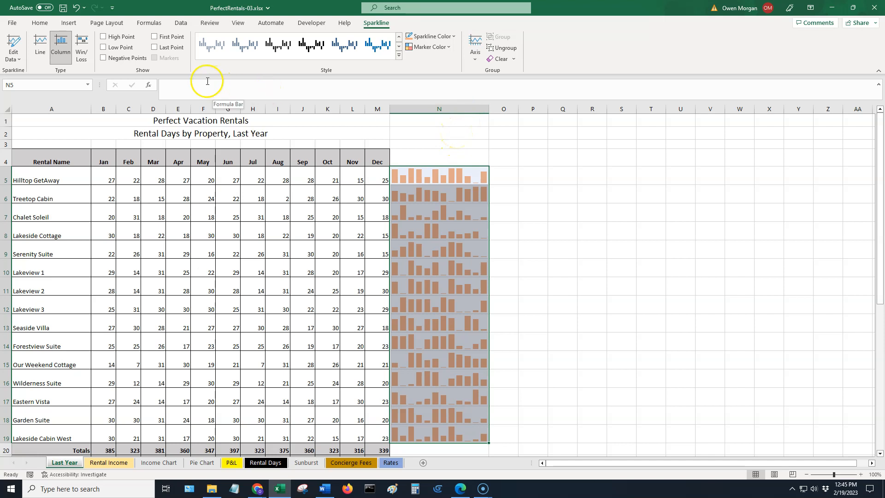
Show high points on the sparklines and color the high-point markers green.
click(106, 39)
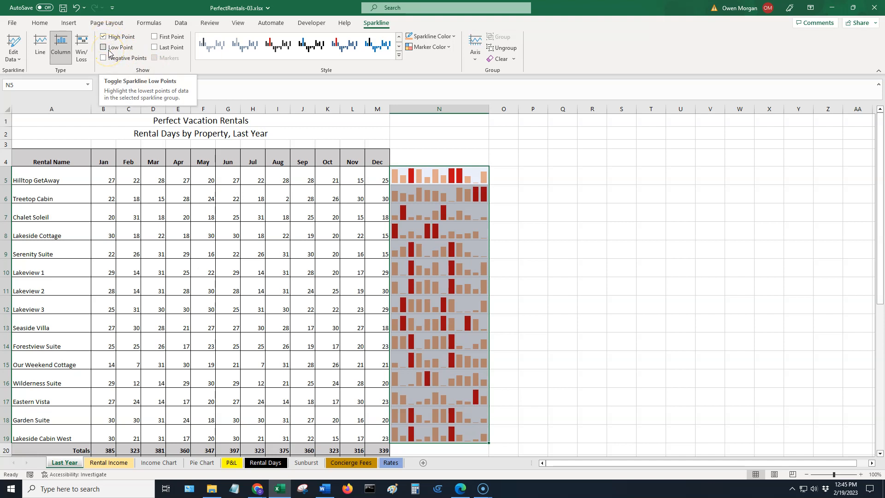
click(448, 48)
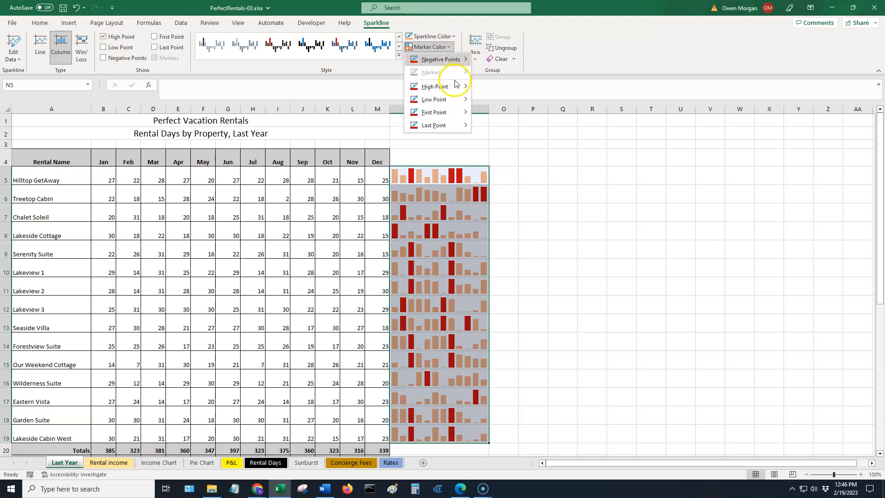
mouse_move(456, 86)
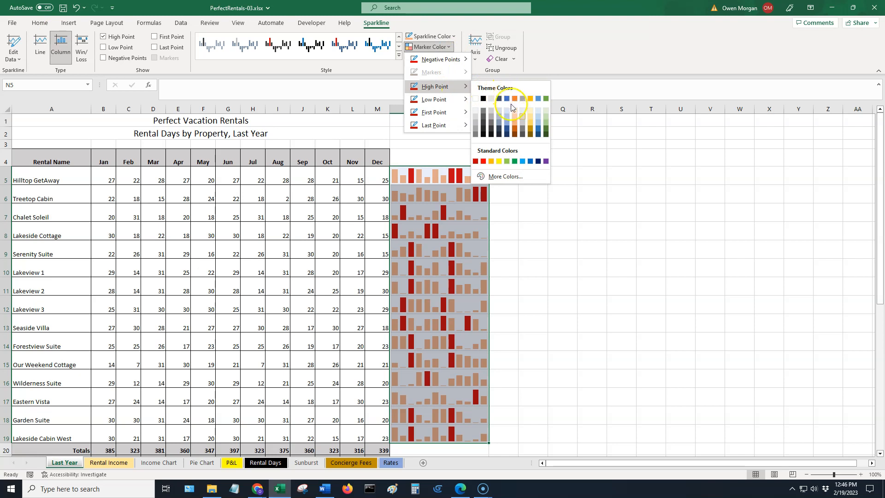
click(545, 99)
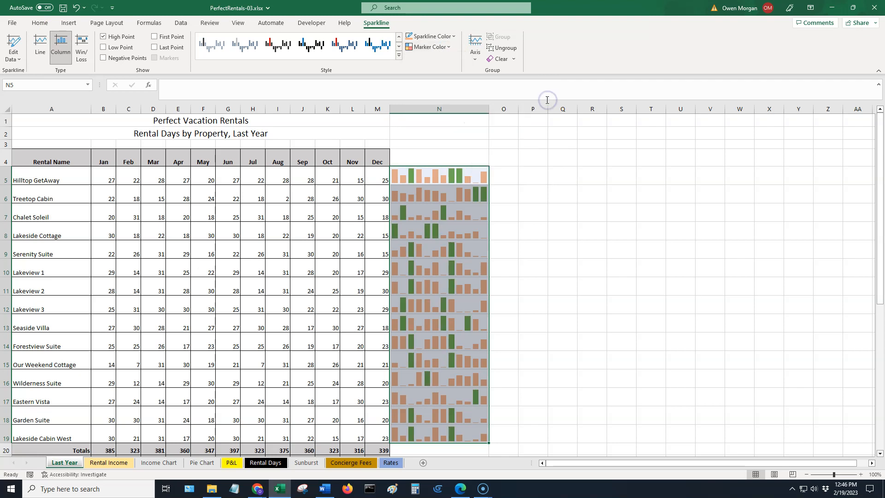
Fill cells N4, N20 and N21 with a gray theme color.
click(564, 177)
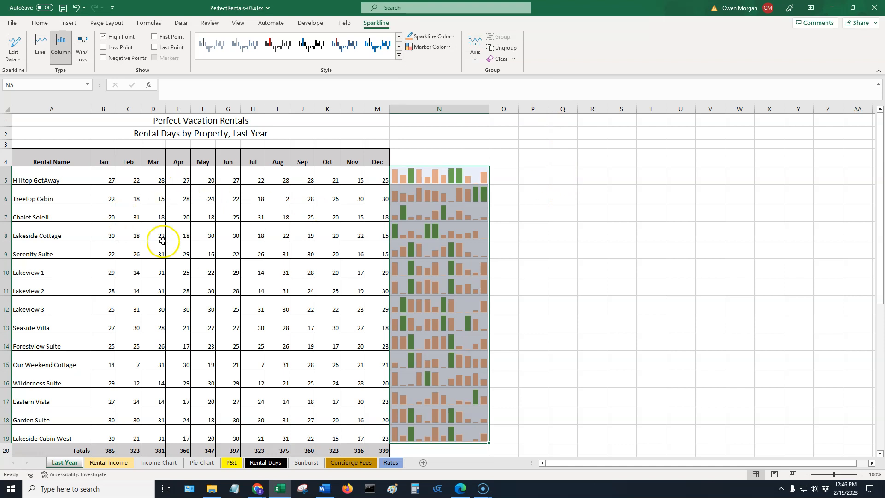
click(455, 176)
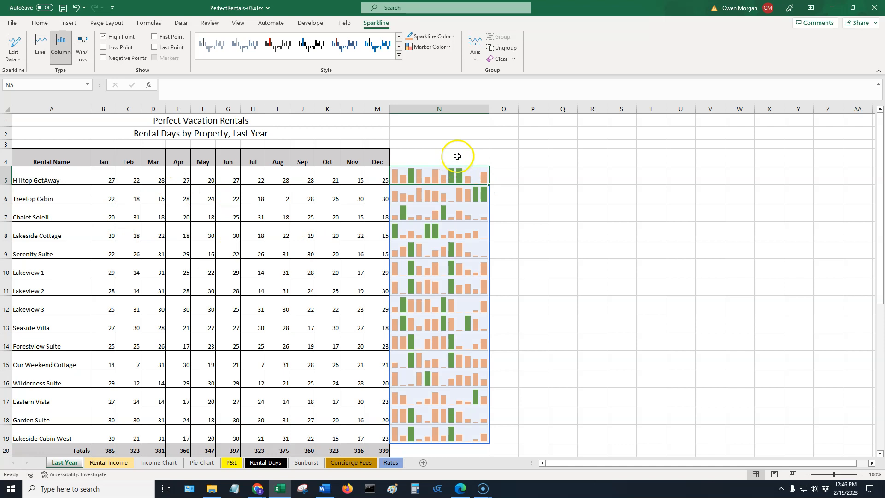
click(456, 155)
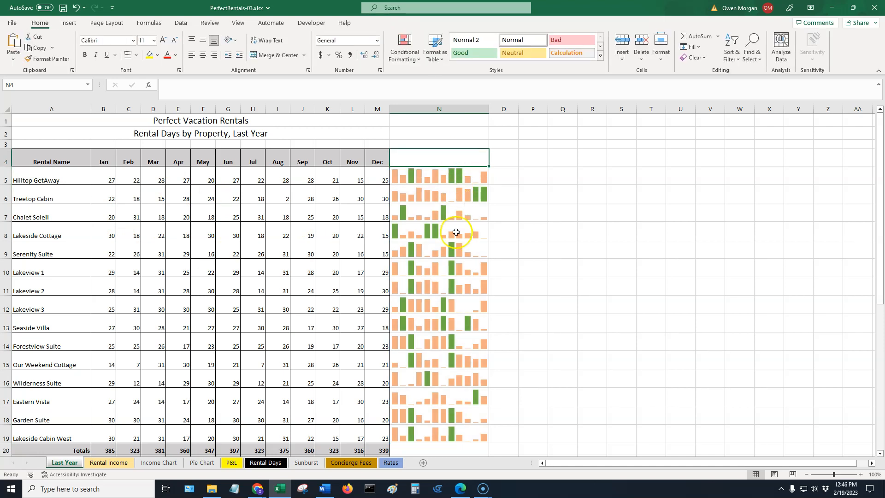
scroll(442, 331, down, 1)
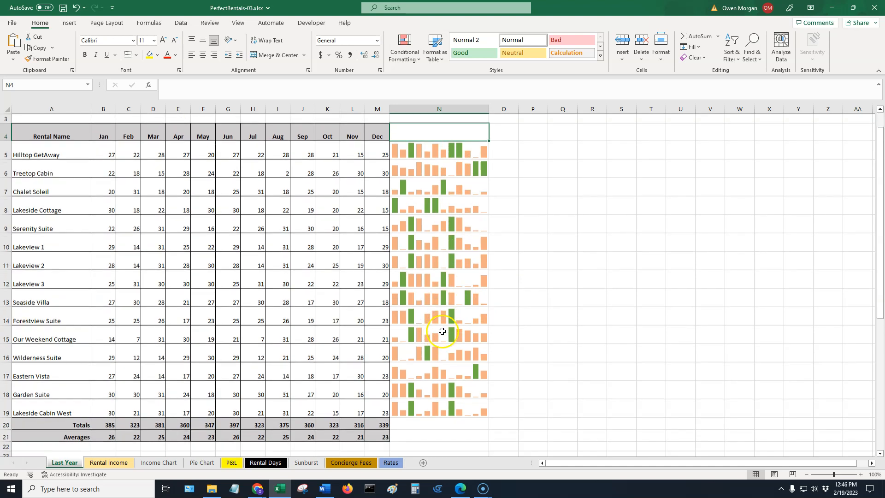
click(449, 394)
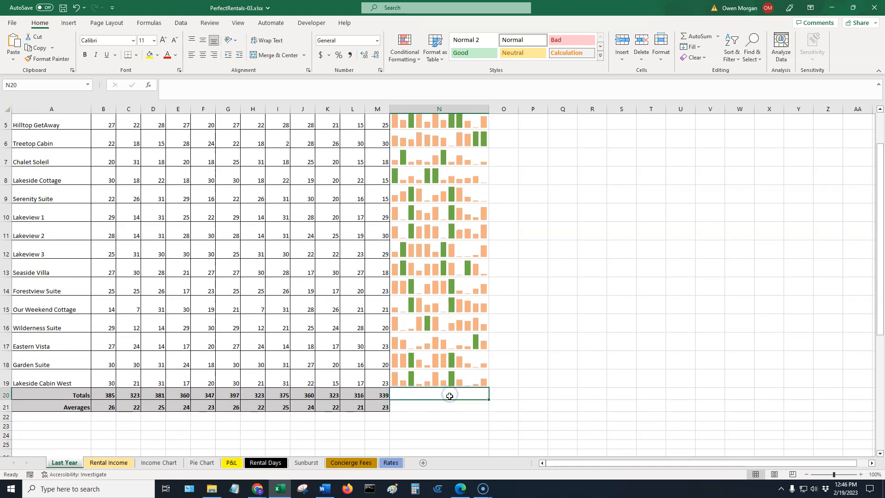
click(445, 408)
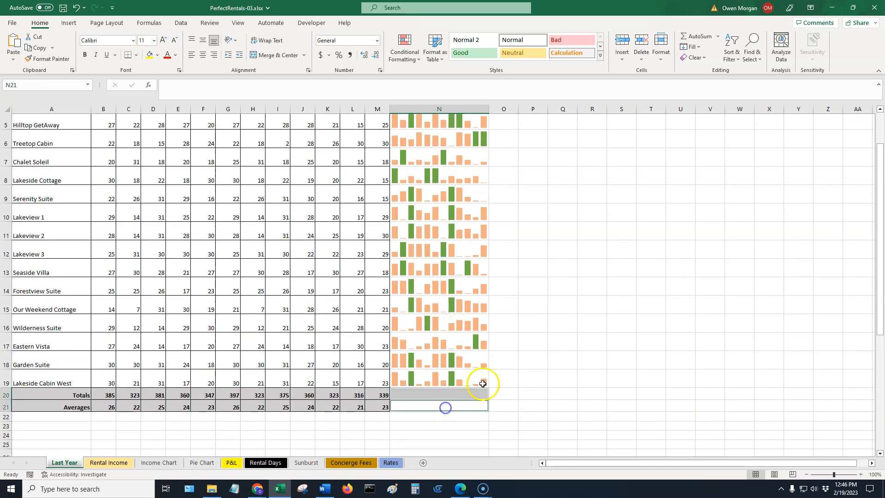
scroll(545, 327, up, 2)
click(446, 156)
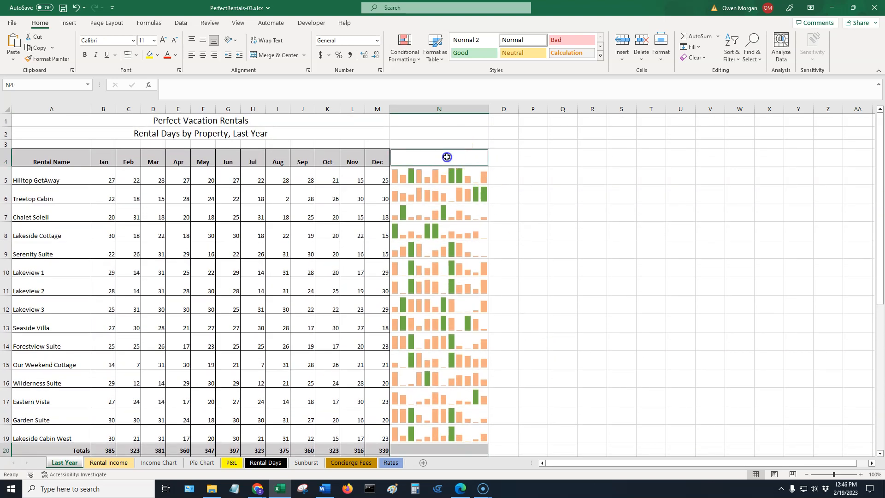
scroll(538, 253, down, 1)
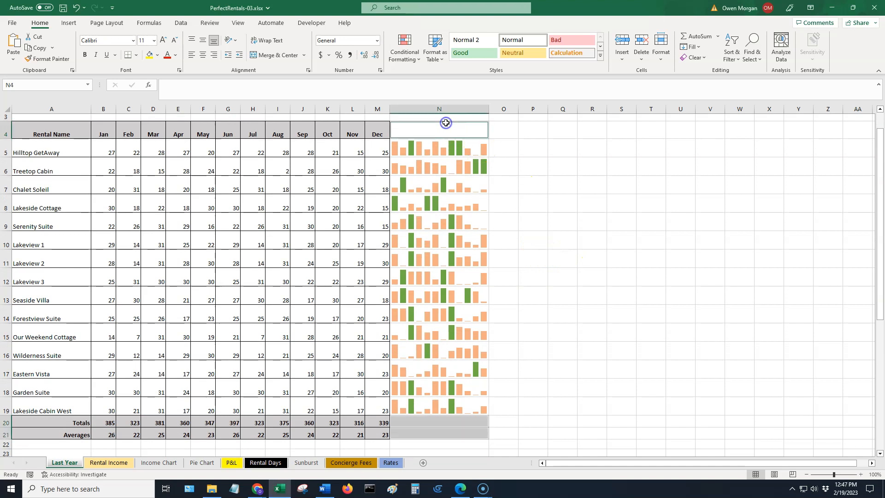
click(157, 55)
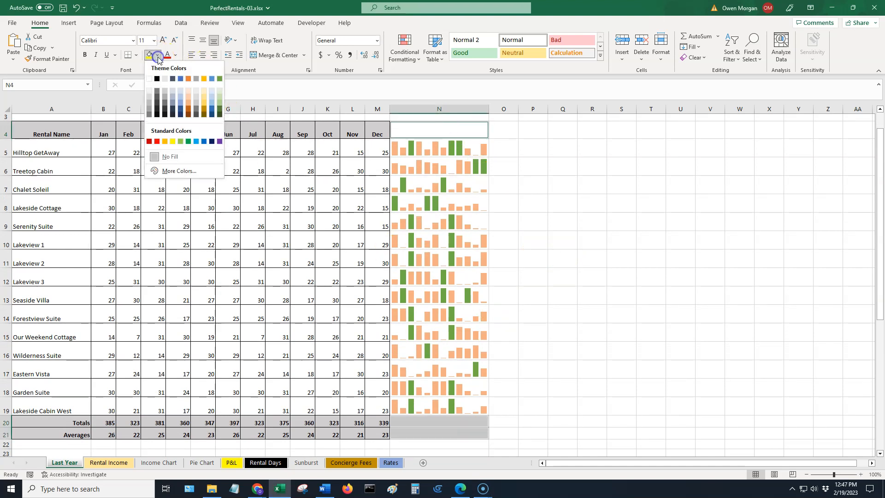
click(166, 95)
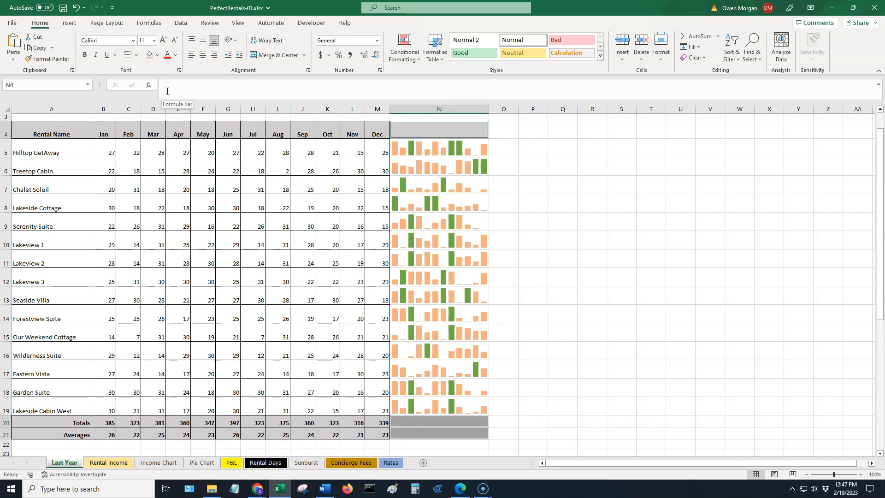
Apply an outside border around the sparkline cells N5:N19.
drag(452, 145, 451, 402)
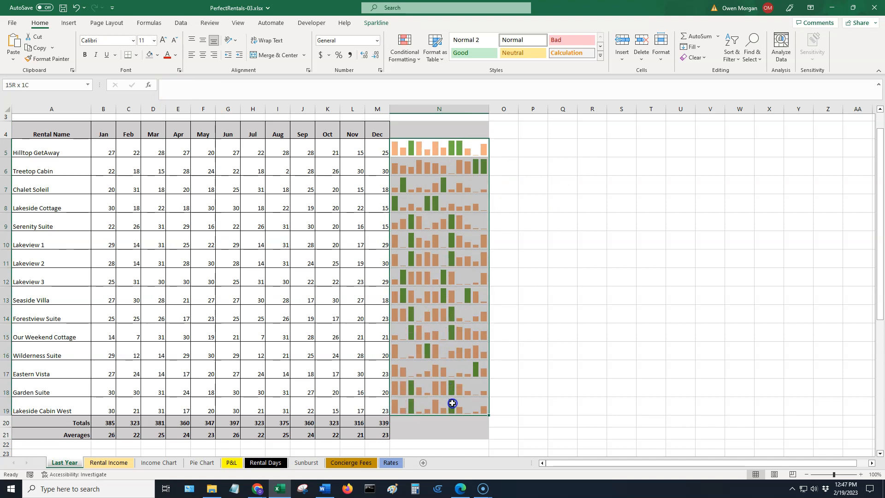
drag(452, 403, 452, 403)
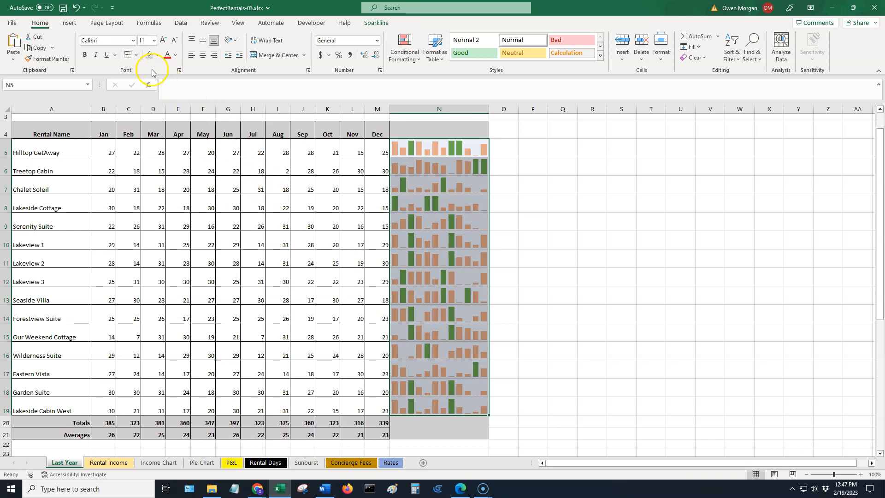
click(137, 56)
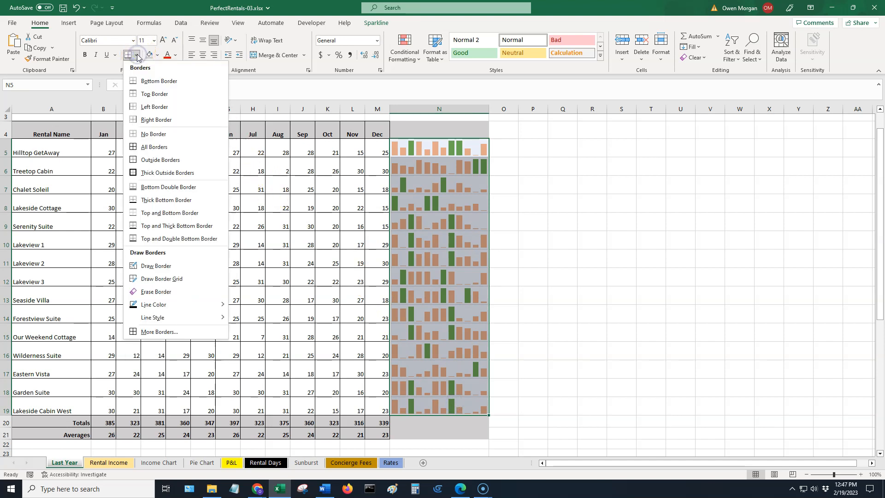
click(173, 162)
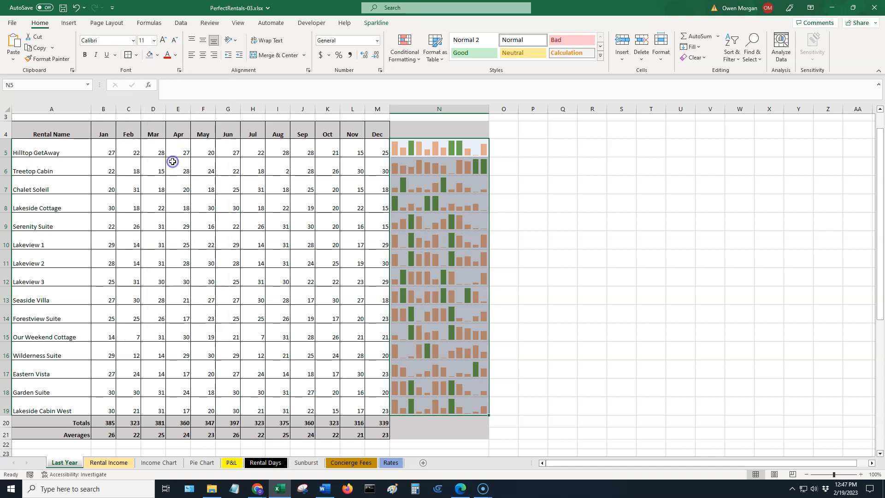
click(541, 235)
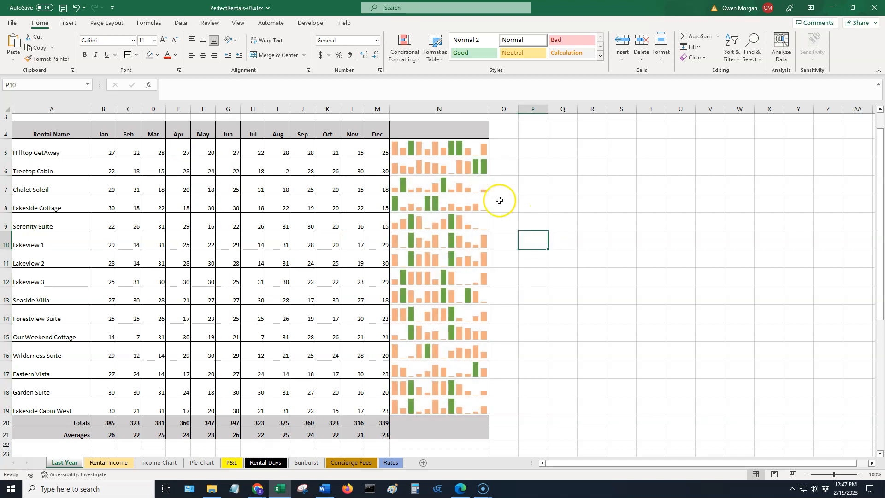